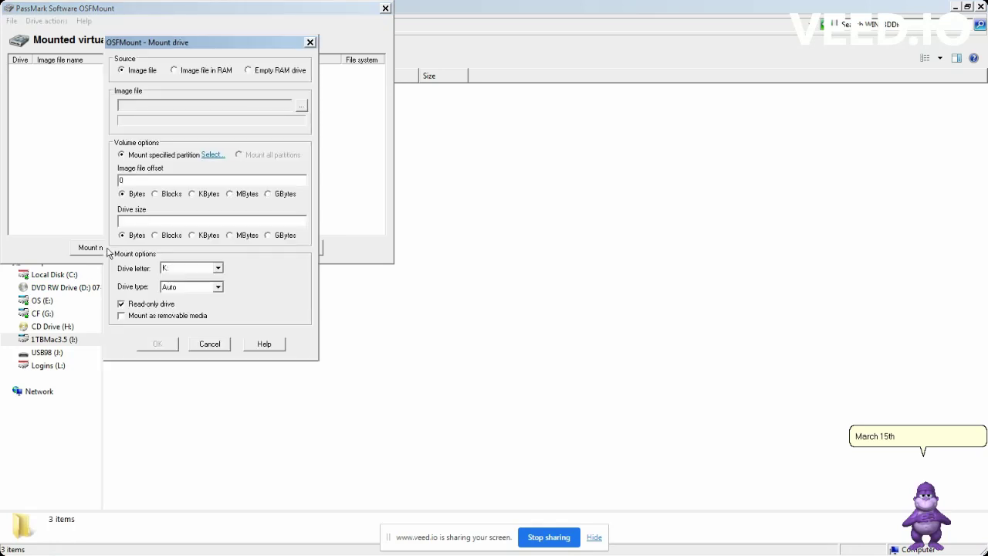
Copy the folder path of Bochs_2.3 from the file browser and return to the OSFMount mount dialog.
key(alt+Tab)
key(alt+Tab)
key(alt+Tab)
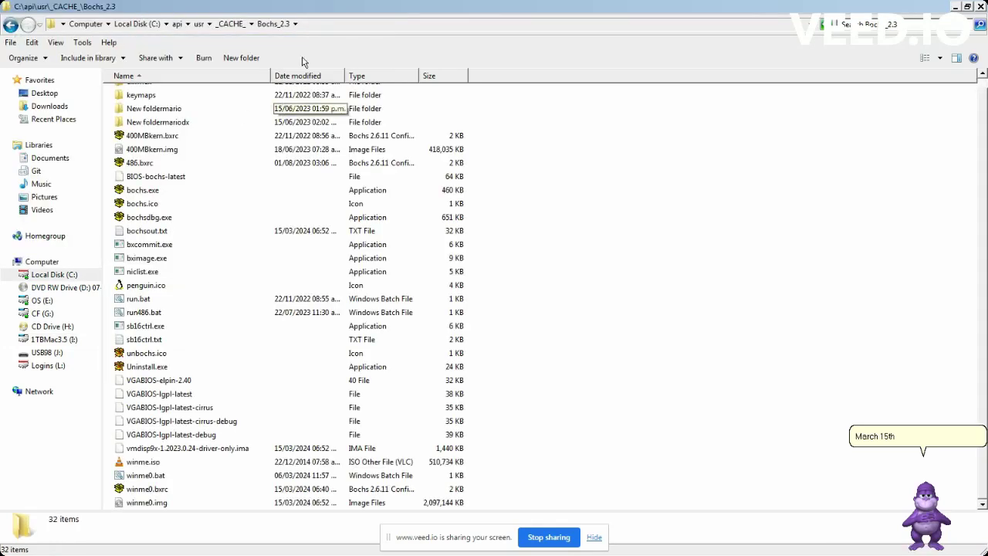
click(344, 23)
key(ctrl+c)
key(alt+Tab)
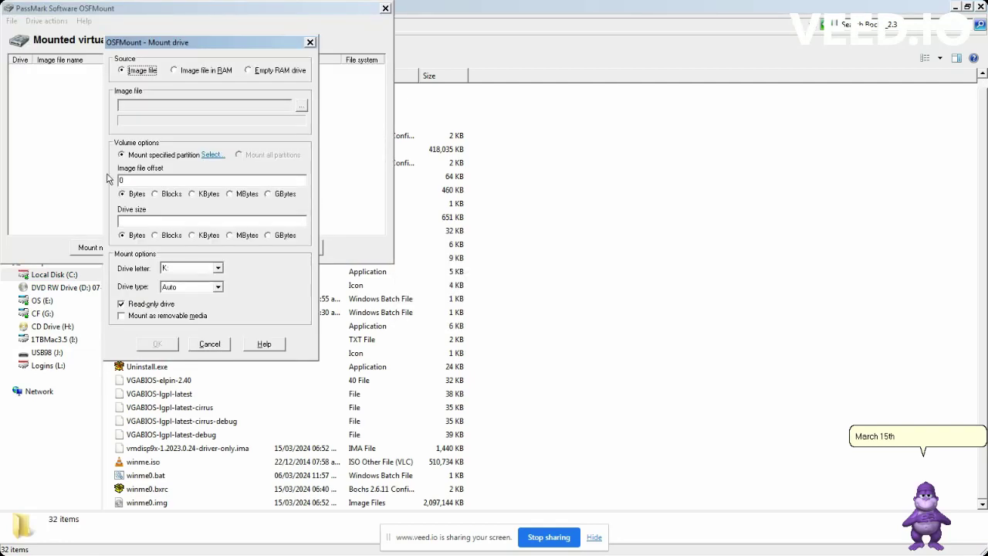
Choose winme0.img from the C:\api\usr\_CACHE_\Bochs_2.3 folder as the image file to mount.
click(300, 108)
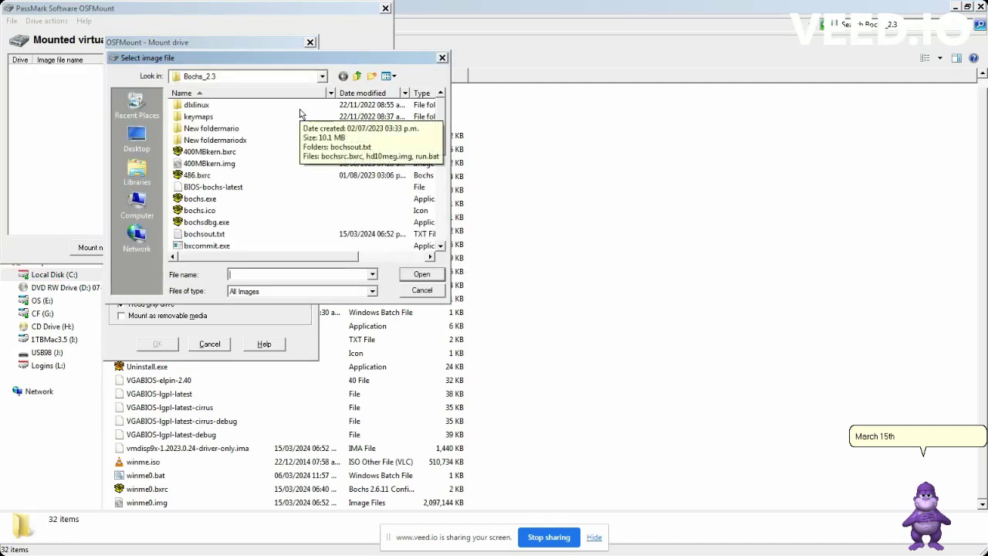
key(ctrl+v)
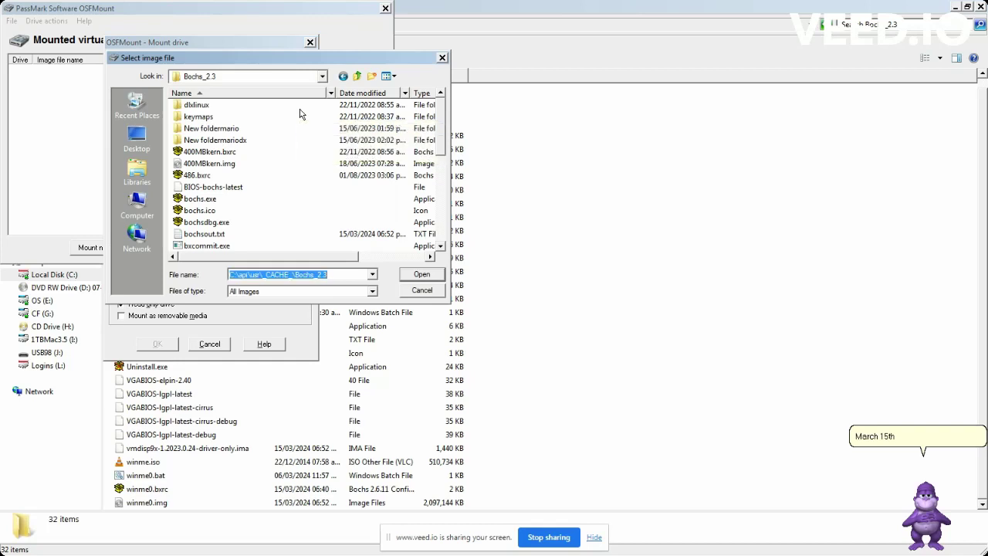
click(287, 164)
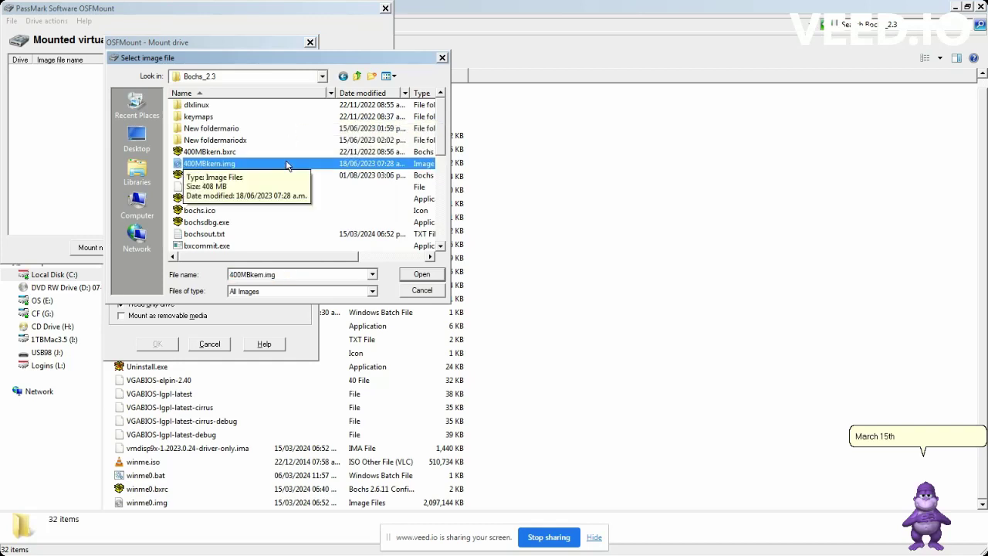
key(Down)
key(Down)
key(Down)
key(Down)
key(Down)
key(Down)
key(Down)
key(Down)
key(Down)
key(Down)
key(Down)
key(Down)
key(Down)
key(Down)
key(Down)
key(Down)
key(Down)
key(Down)
key(Down)
key(Down)
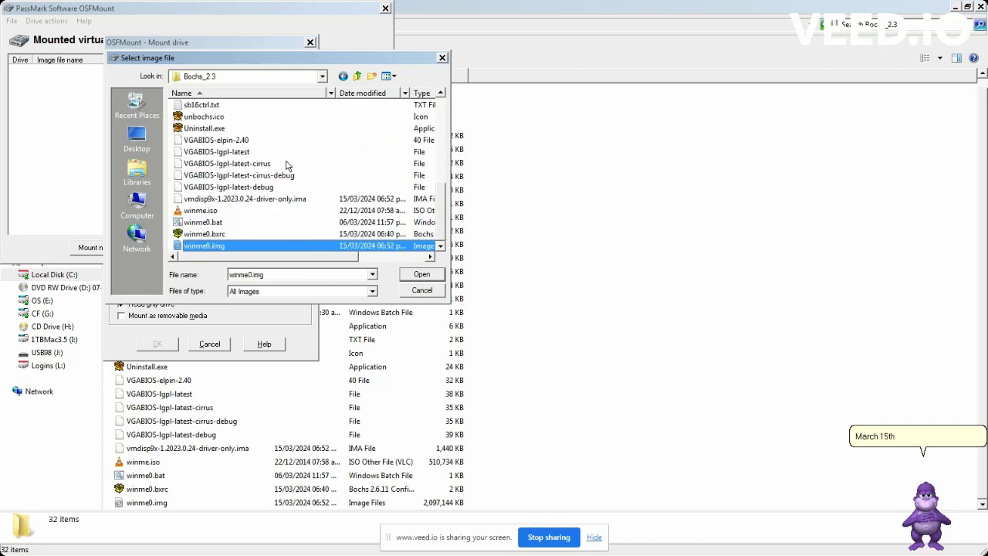
key(Up)
key(Up)
key(Up)
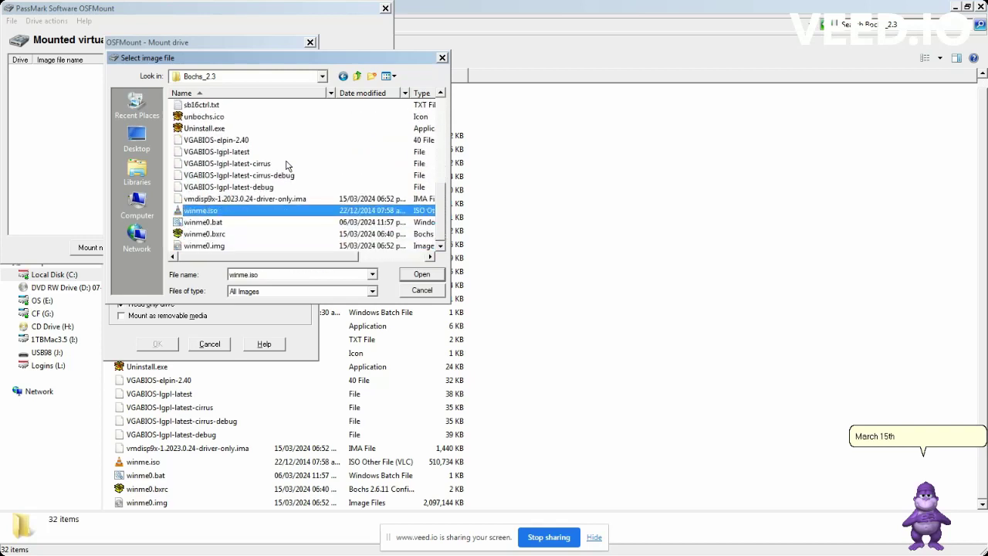
key(Down)
key(Down)
key(Down)
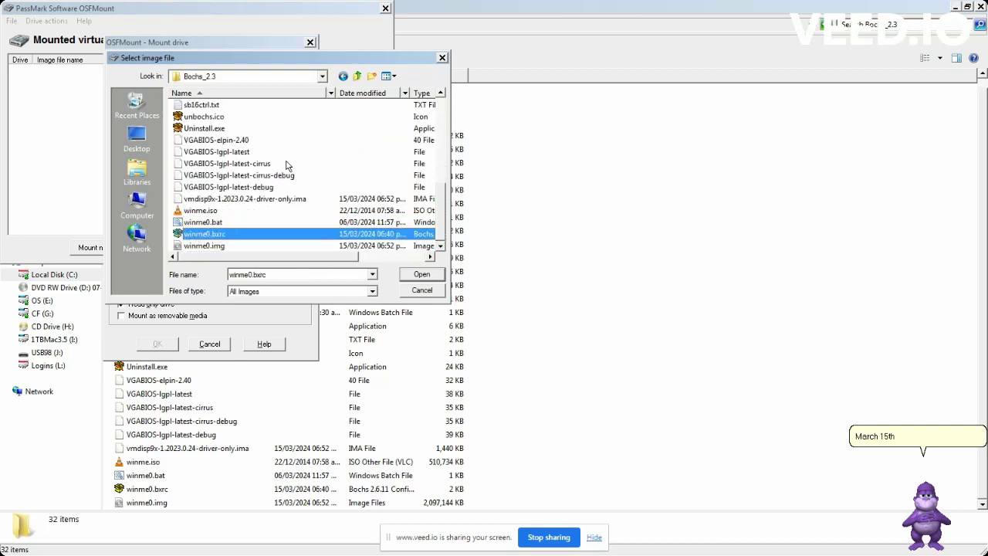
key(Return)
key(Down)
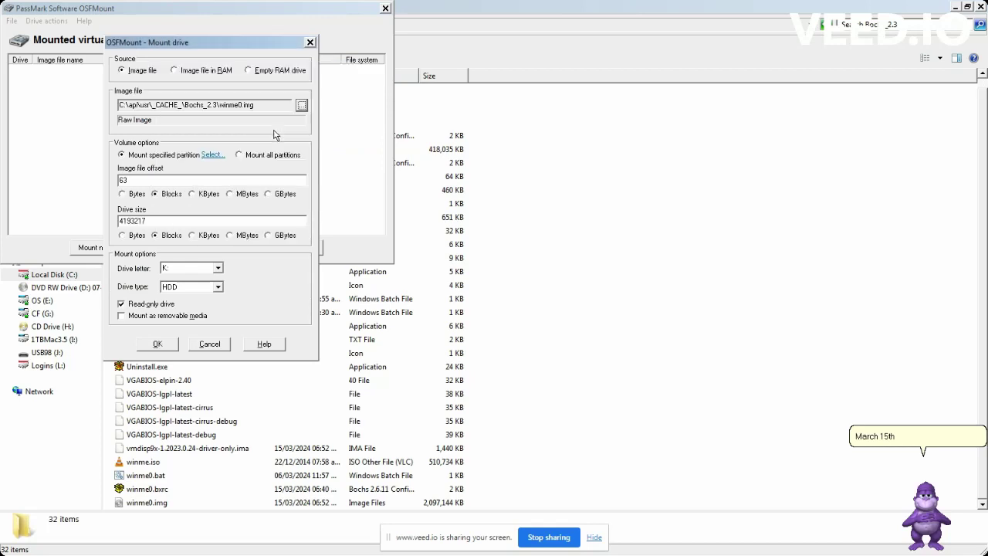
key(Return)
Turn off the read-only option and mount the image as drive K.
click(151, 305)
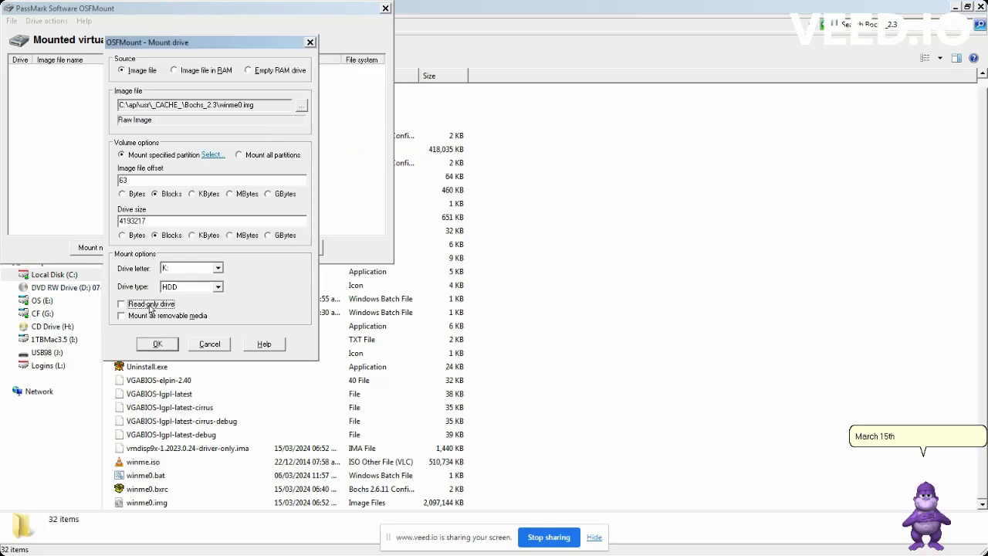
click(156, 344)
In Explorer, move the [ITCA]Visual_Studio_6 folder from I:\WIN98DDK into its install subfolder.
key(alt+Tab)
key(alt+Tab)
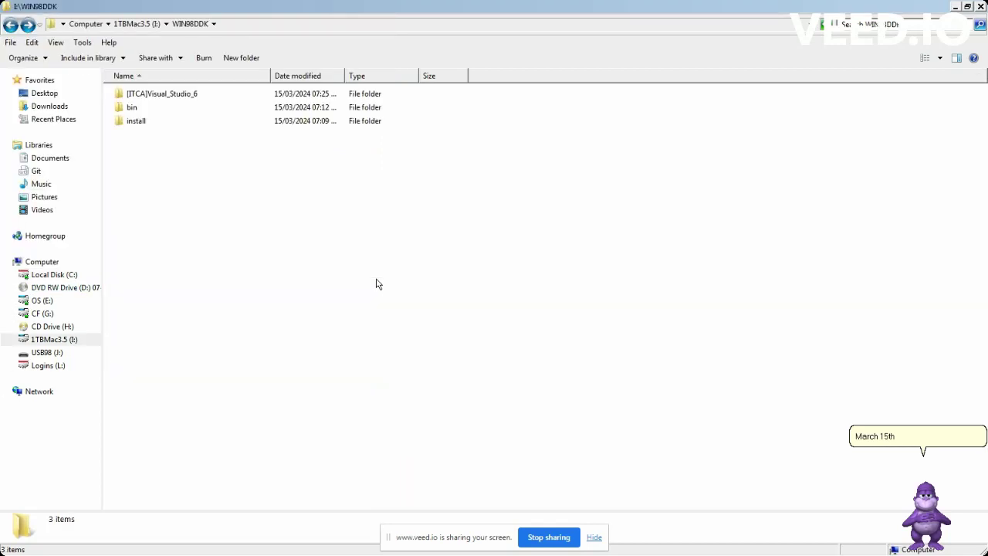
key(b)
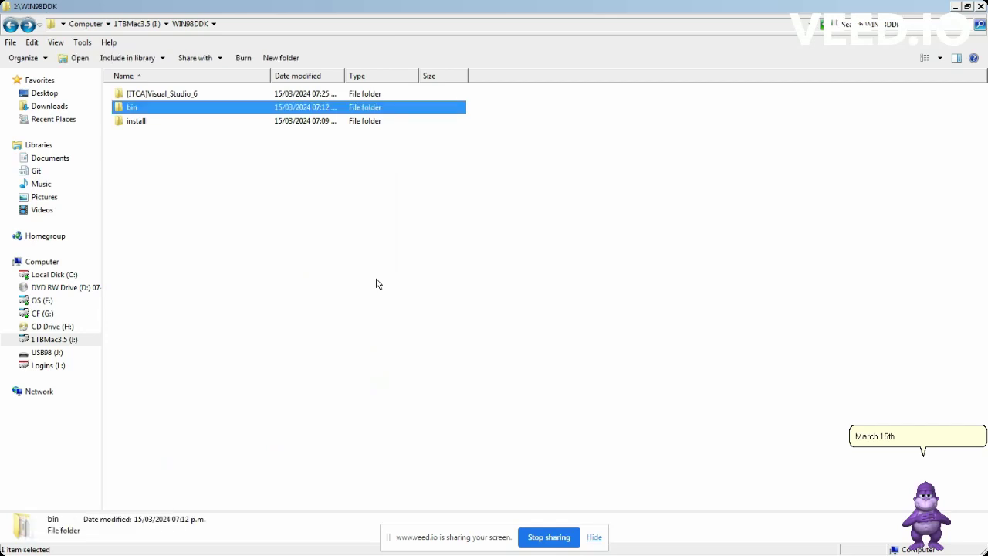
key(Up)
key(Down)
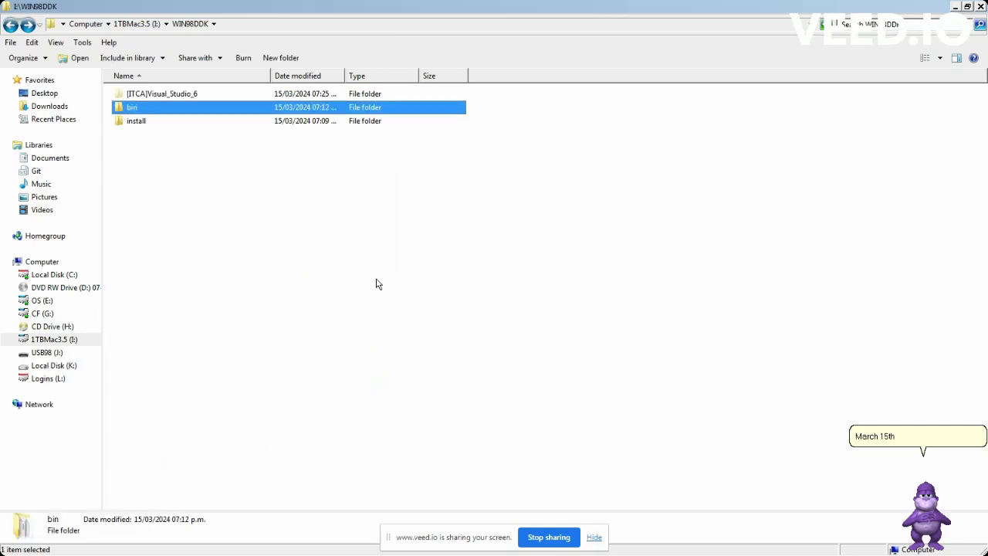
key(Down)
key(Return)
key(ctrl+v)
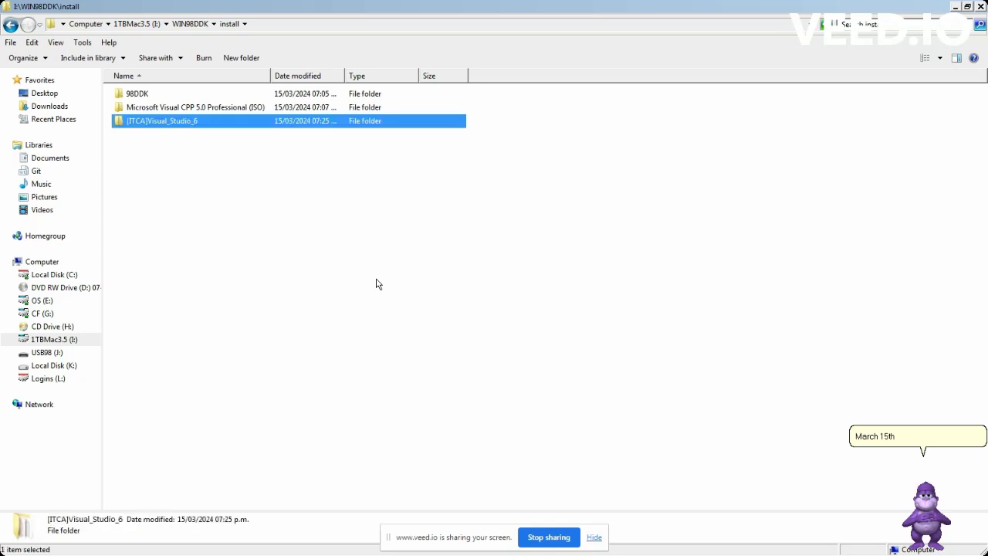
key(Home)
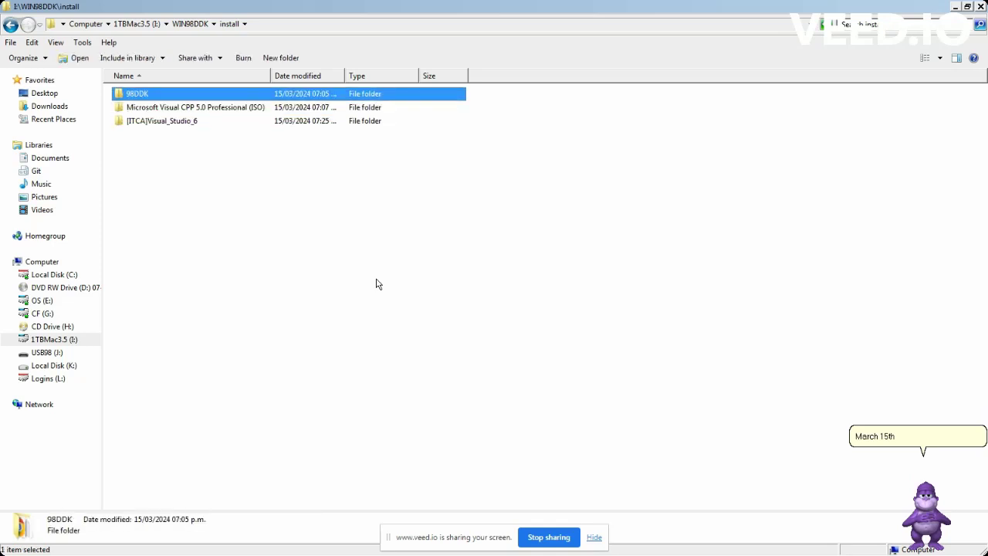
Copy the bin folder from I:\WIN98DDK and open the root of drive K.
key(BackSpace)
key(Up)
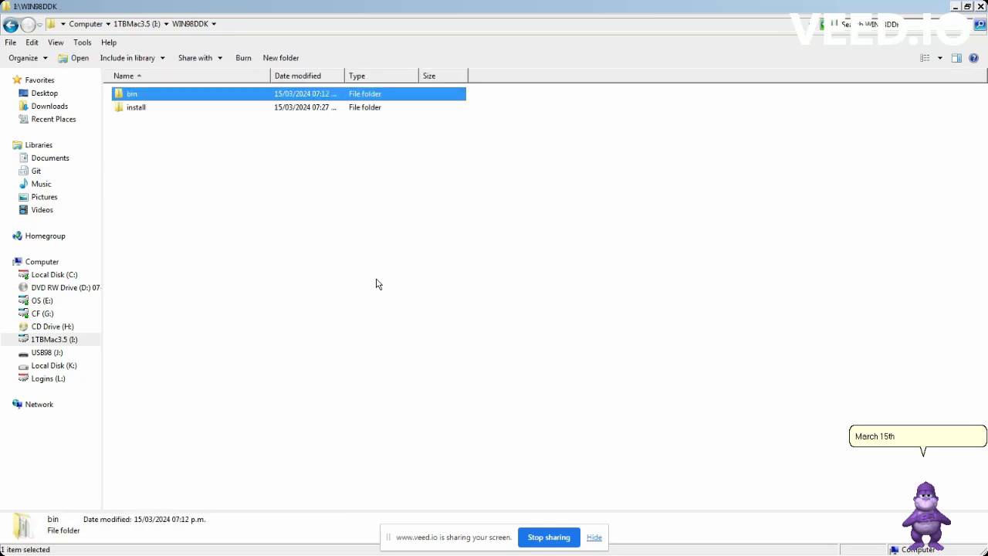
key(alt+Tab)
key(super+r)
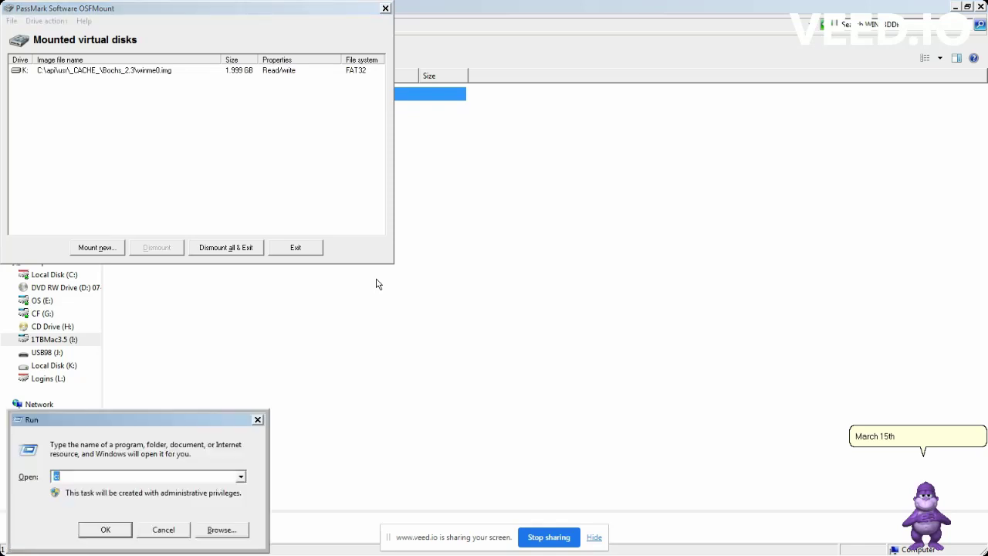
text(k:)
key(Return)
Create a folder named WIN98DDK in the root of drive K and open it.
right_click(539, 409)
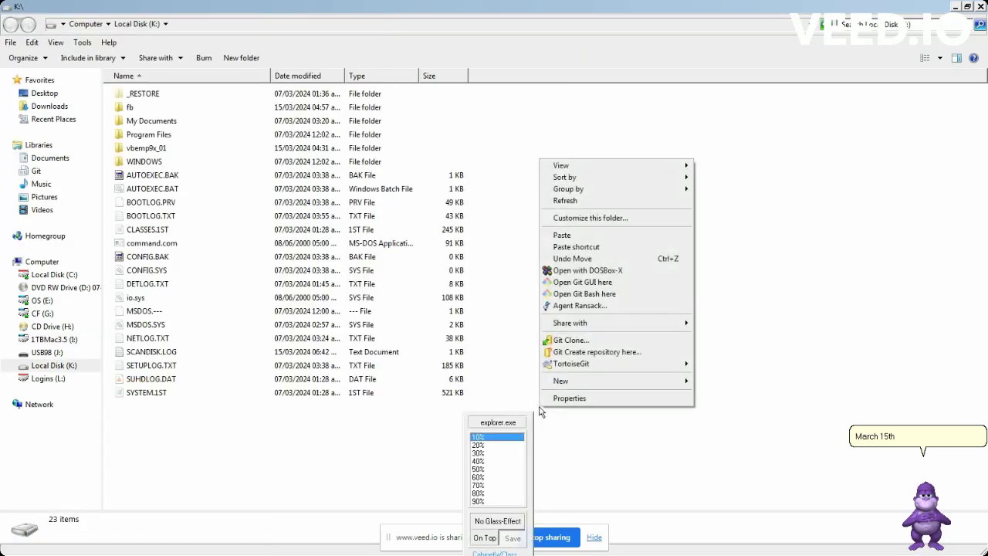
text(wfWIN98)
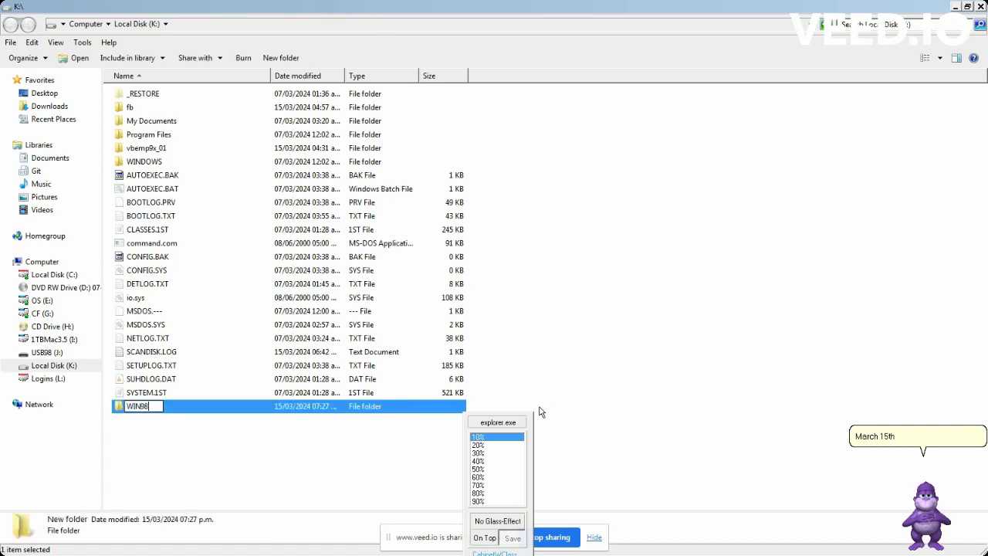
text(DDK)
key(Return)
key(Return)
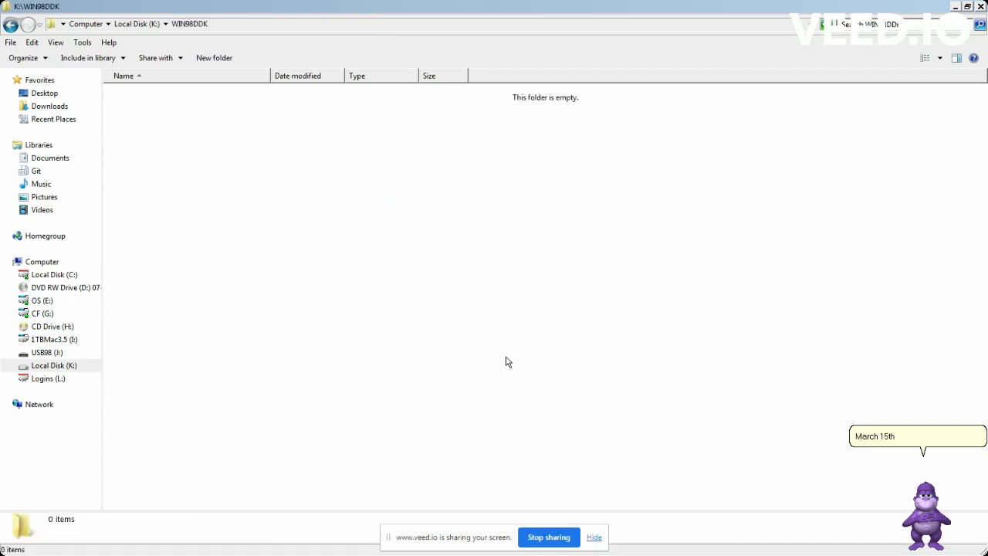
Paste the bin folder into K:\WIN98DDK and move it up to the root of drive K.
key(ctrl+v)
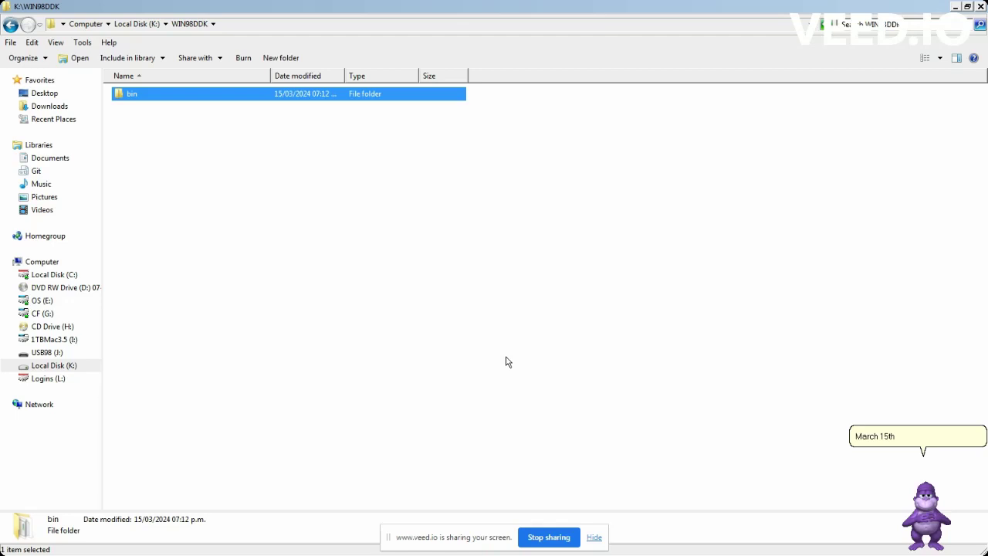
key(BackSpace)
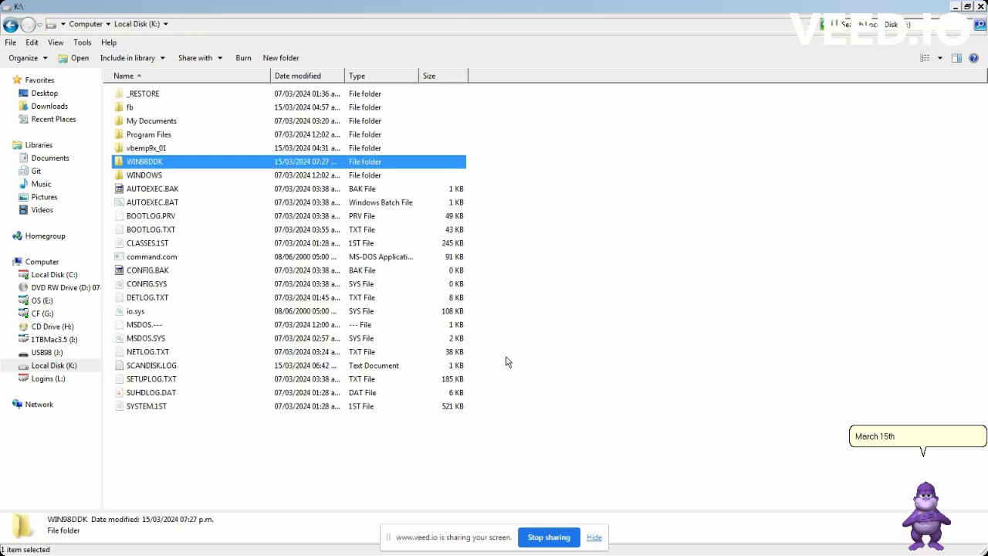
key(ctrl+v)
Copy the 98DDK and Microsoft Visual CPP 5.0 Professional (ISO) folders from I:\WIN98DDK\install.
key(alt+Tab)
key(alt+Tab)
key(alt+Tab)
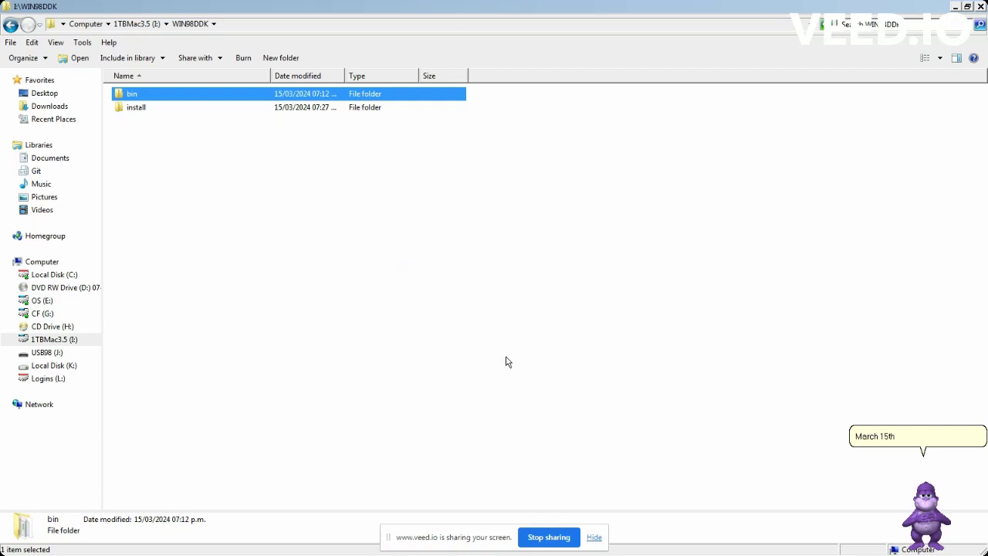
key(Down)
key(Return)
key(Down)
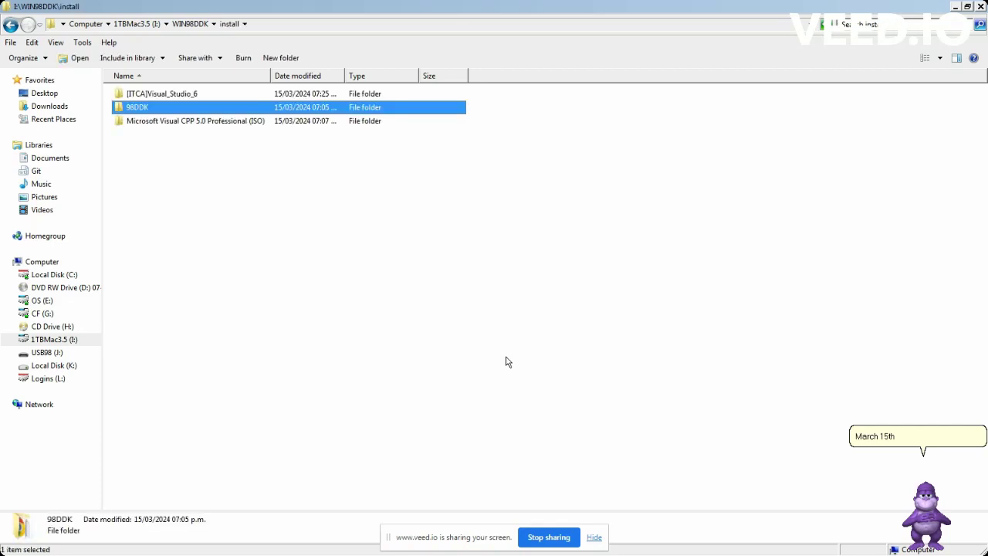
key(shift+Down)
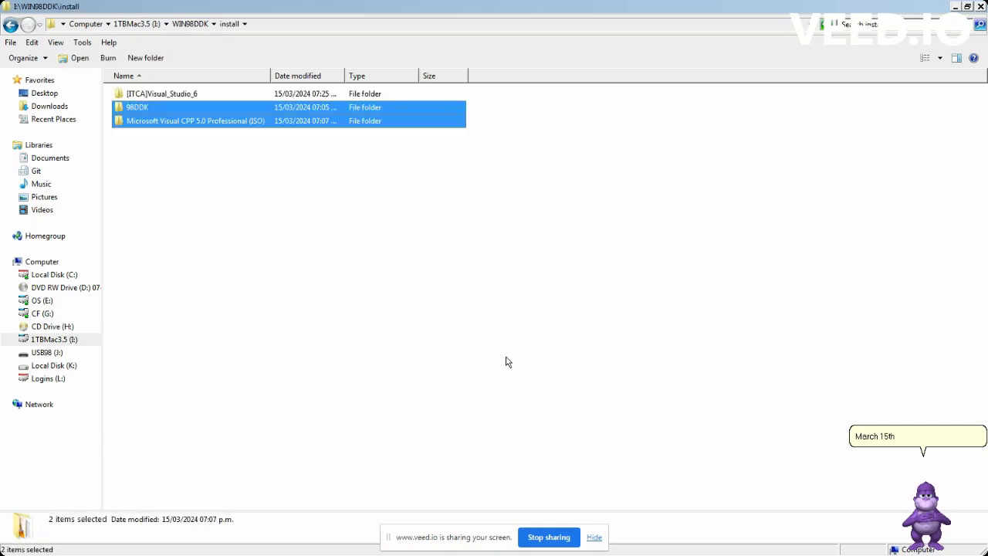
Create a folder named INSTALL inside K:\WIN98DDK.
key(alt+Tab)
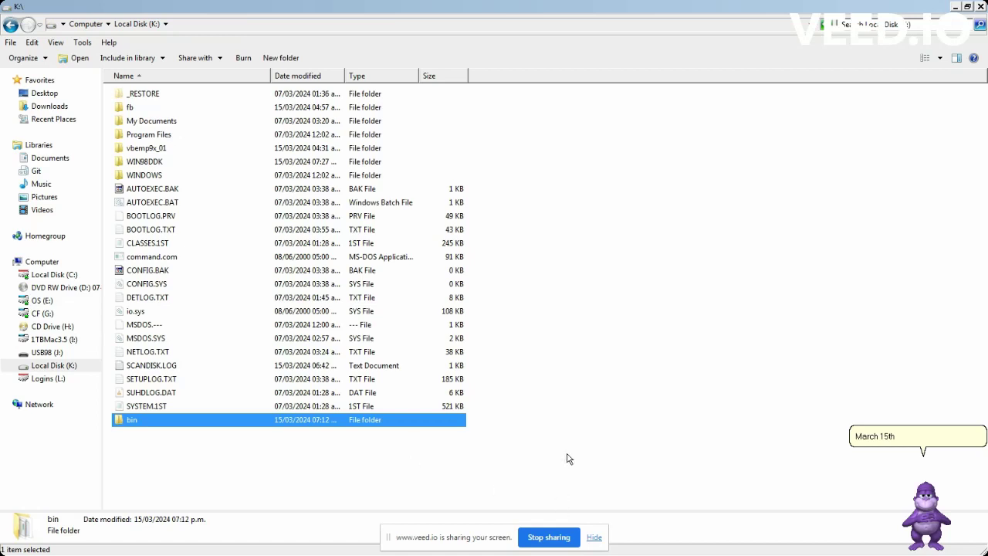
key(Up)
key(Up)
key(Up)
key(Up)
key(Up)
key(Up)
key(Up)
key(Up)
key(Up)
key(Up)
key(Up)
key(Up)
key(Up)
key(Up)
key(Up)
key(Up)
key(Up)
key(Up)
key(Up)
key(Up)
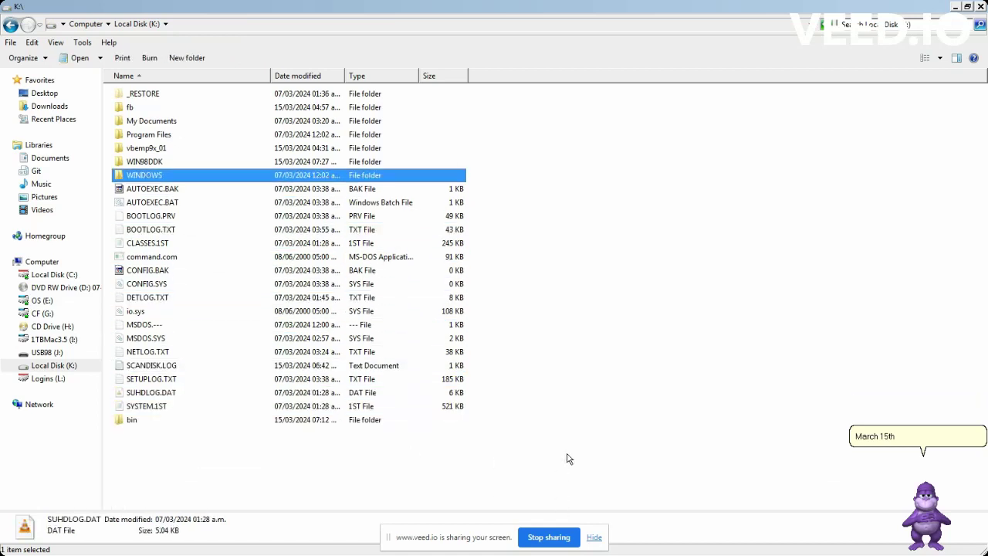
key(Return)
right_click(568, 459)
key(Up)
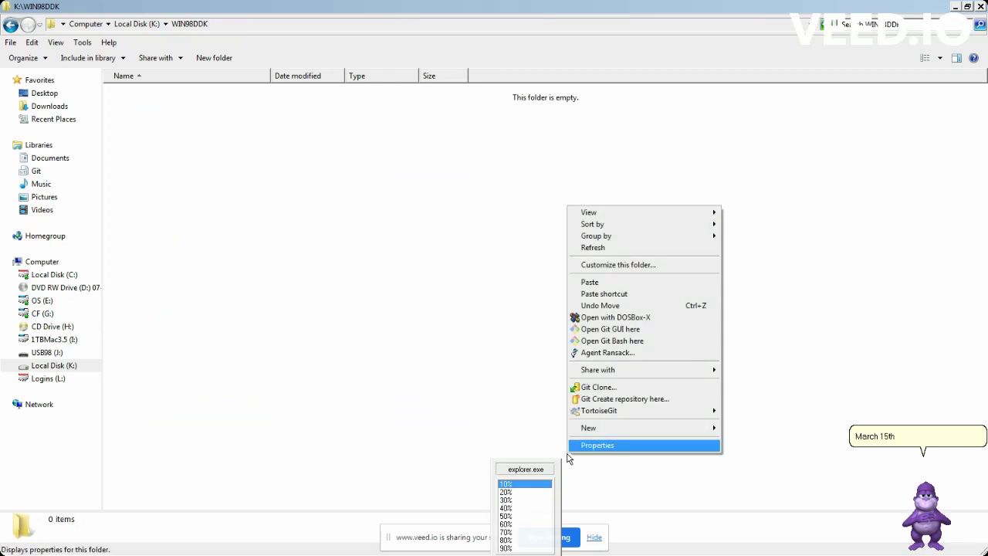
key(Up)
key(Right)
key(Return)
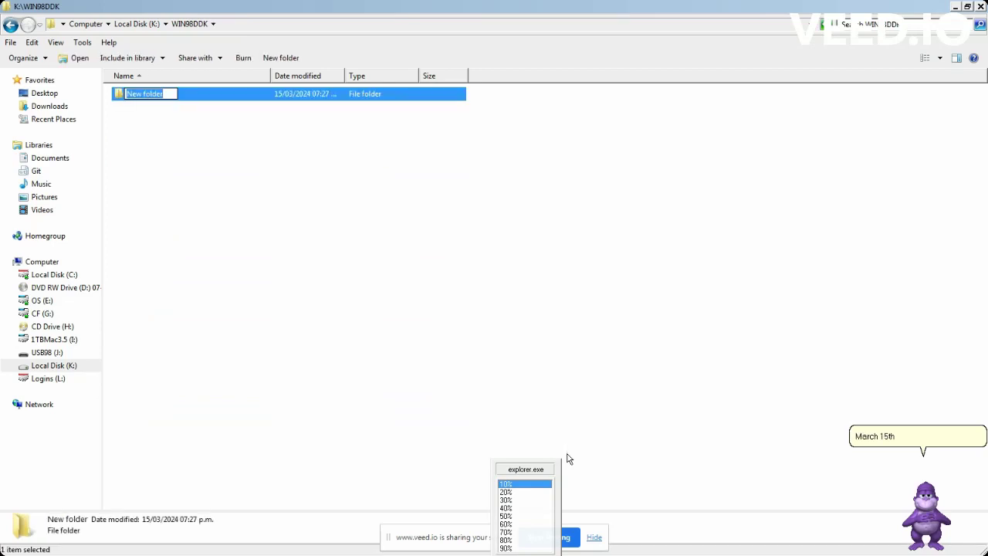
text(INSTALL)
key(Return)
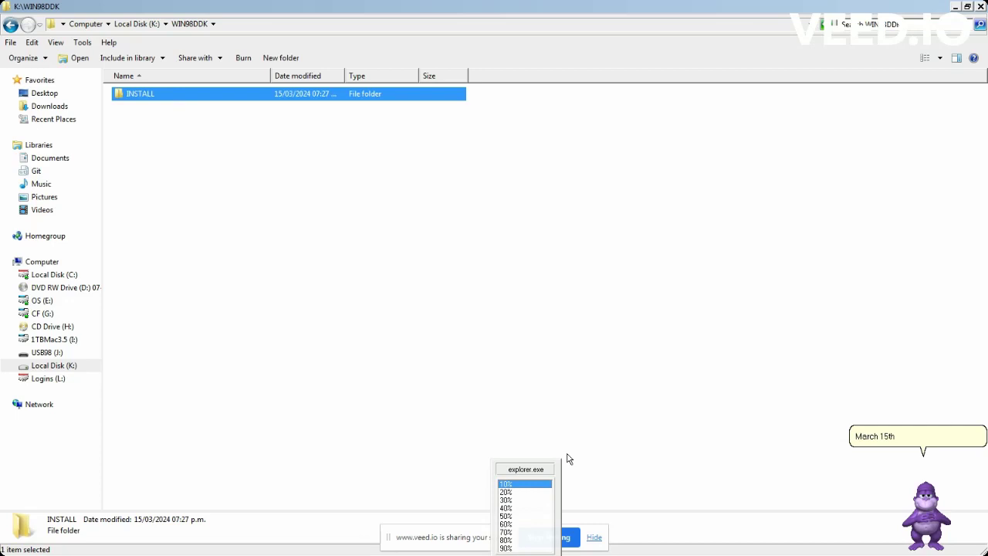
Rename the new folder in K:\WIN98DDK to lowercase install.
key(F2)
text(install)
key(Return)
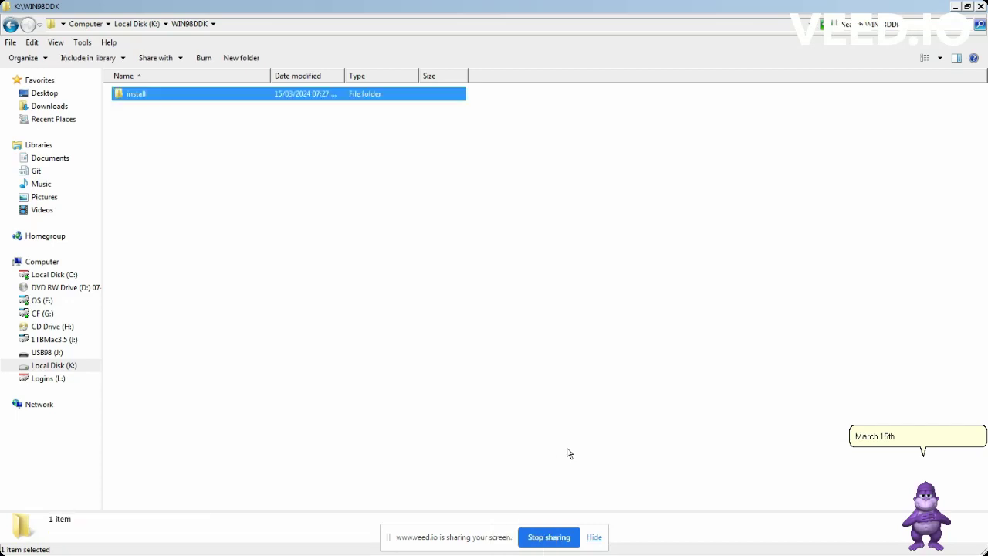
Paste the 98DDK and Microsoft Visual CPP 5.0 Professional (ISO) folders into K:\WIN98DDK\install.
key(Return)
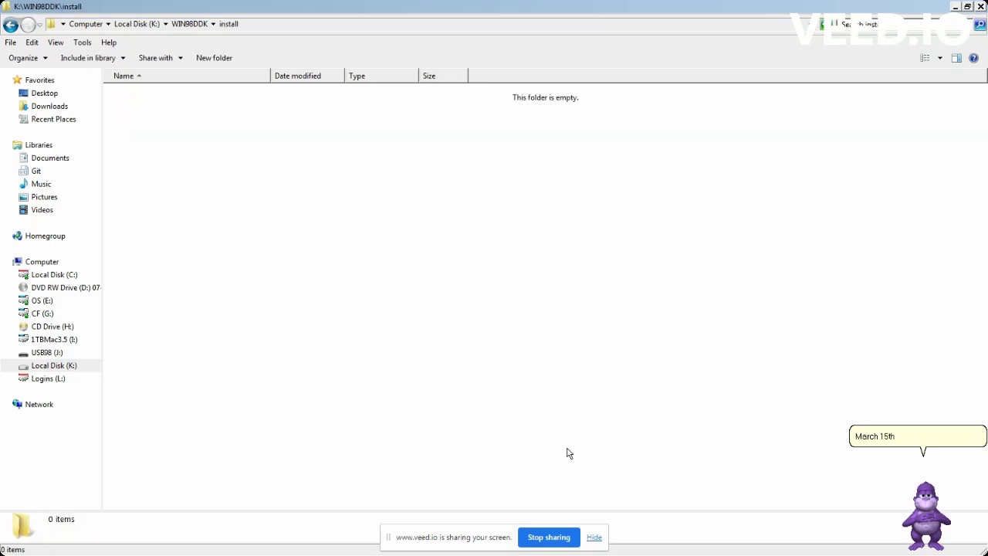
key(ctrl+v)
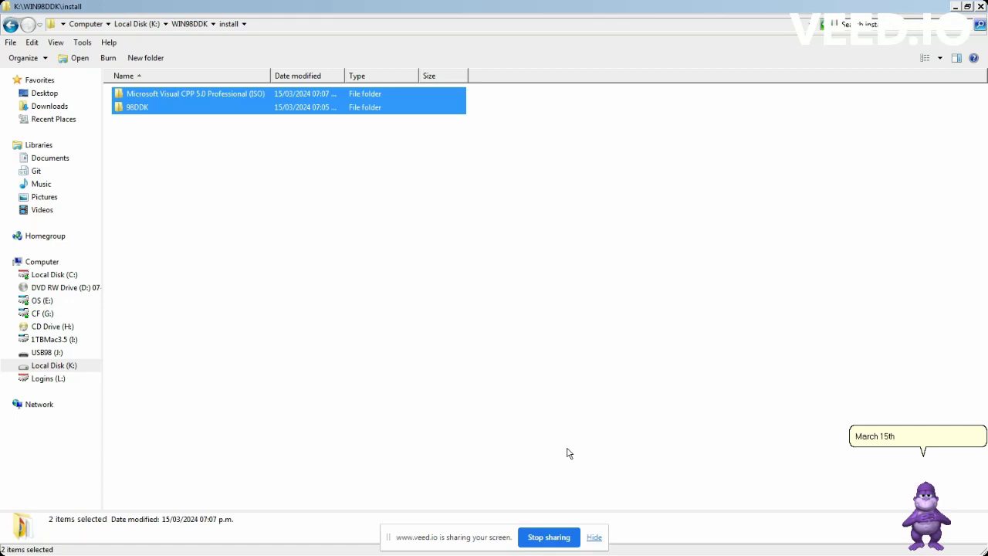
Rename the WIN98DDK folder in the root of drive K as 98DDK and return to I:\WIN98DDK\install.
key(BackSpace)
key(BackSpace)
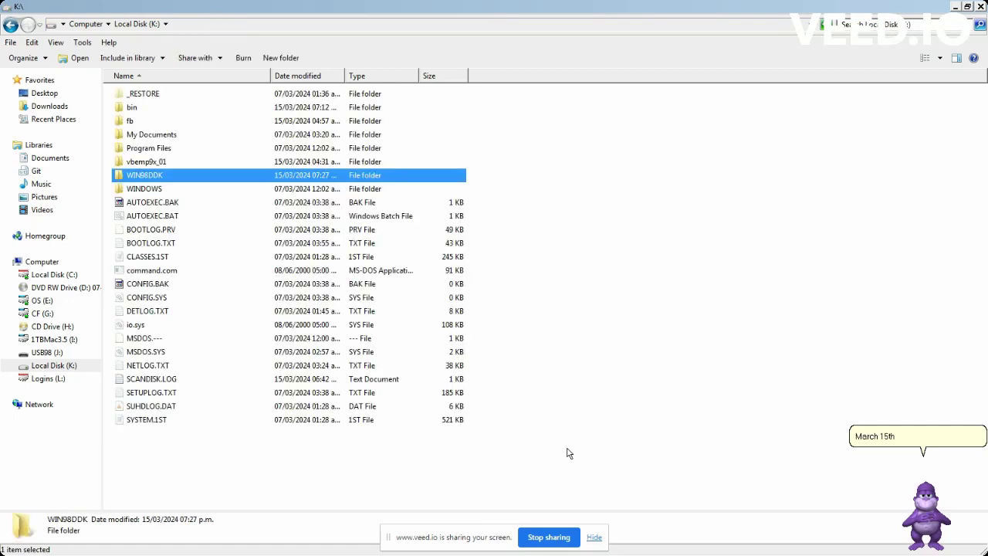
key(F2)
text(98DDK)
key(alt+Tab)
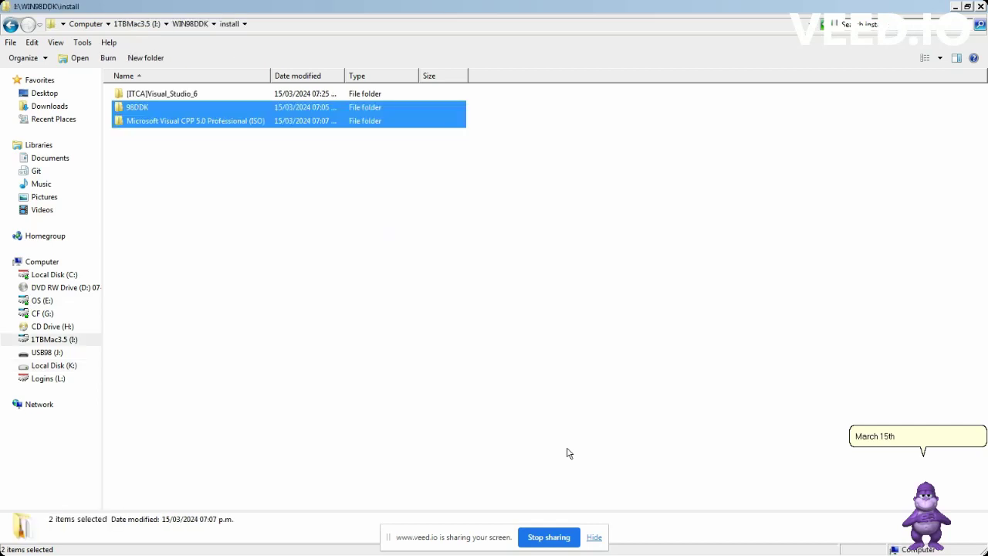
Rename the WIN98DDK folder in the root of drive I as 98DDK.
key(BackSpace)
key(BackSpace)
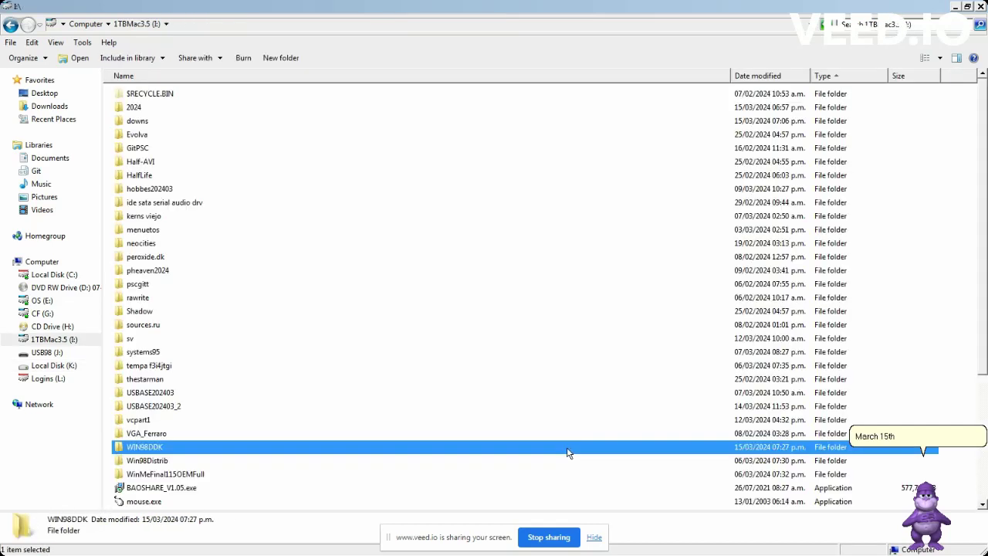
key(F2)
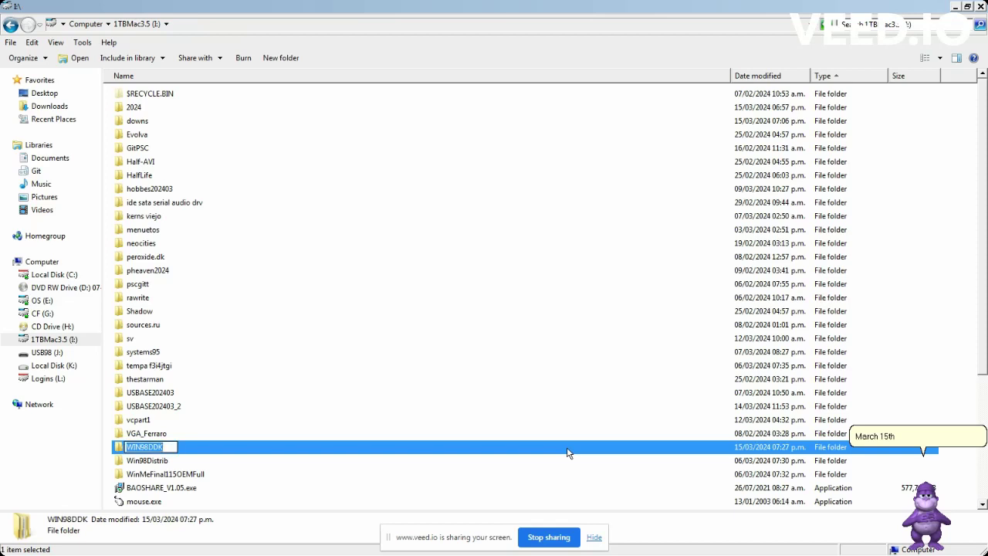
key(Home)
key(Delete)
key(Delete)
key(Delete)
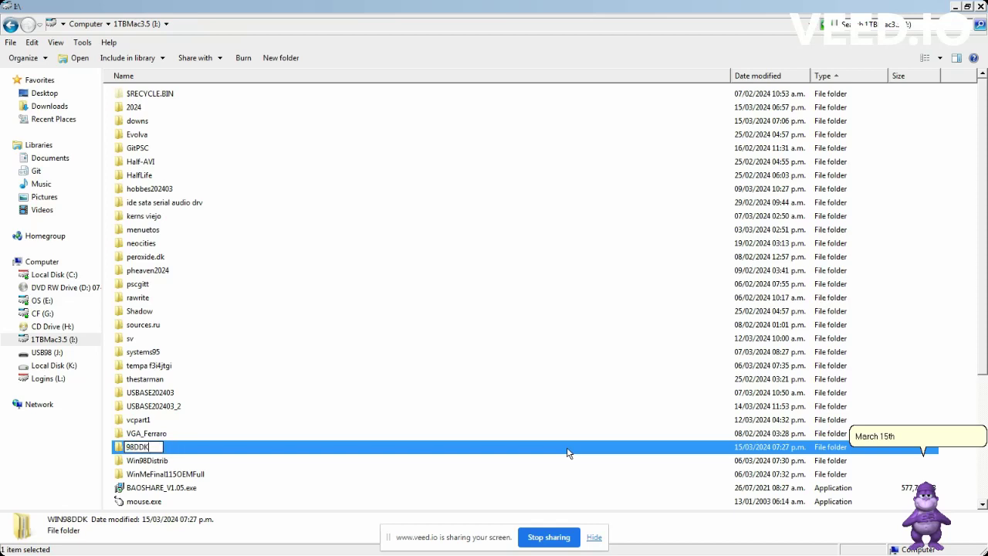
key(Return)
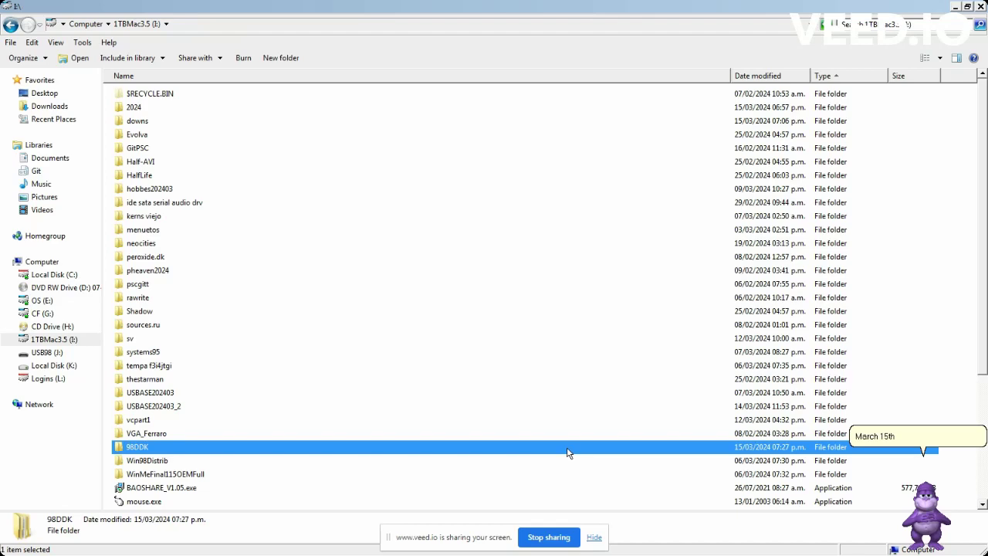
Open the renamed 98DDK folders on drives I and K to examine their contents.
double_click(568, 453)
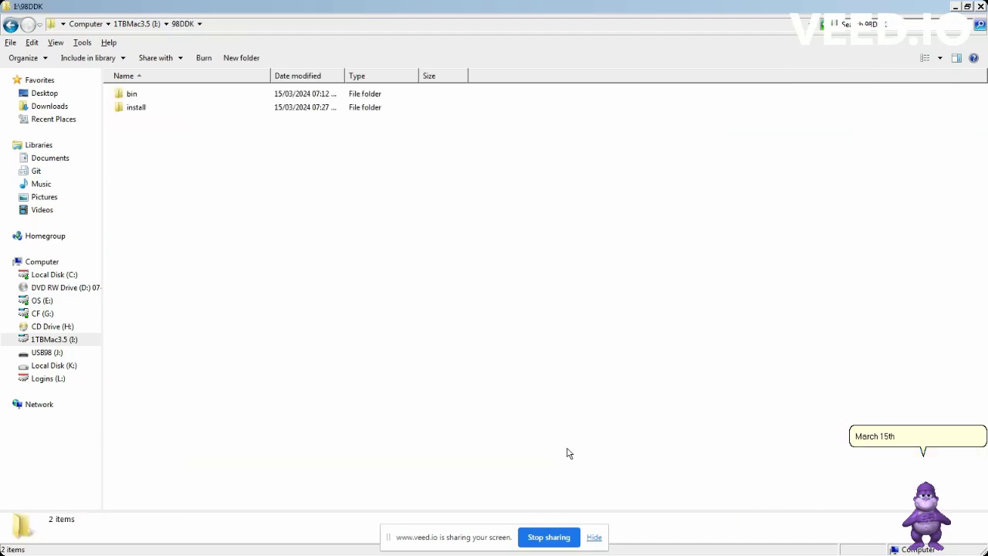
key(BackSpace)
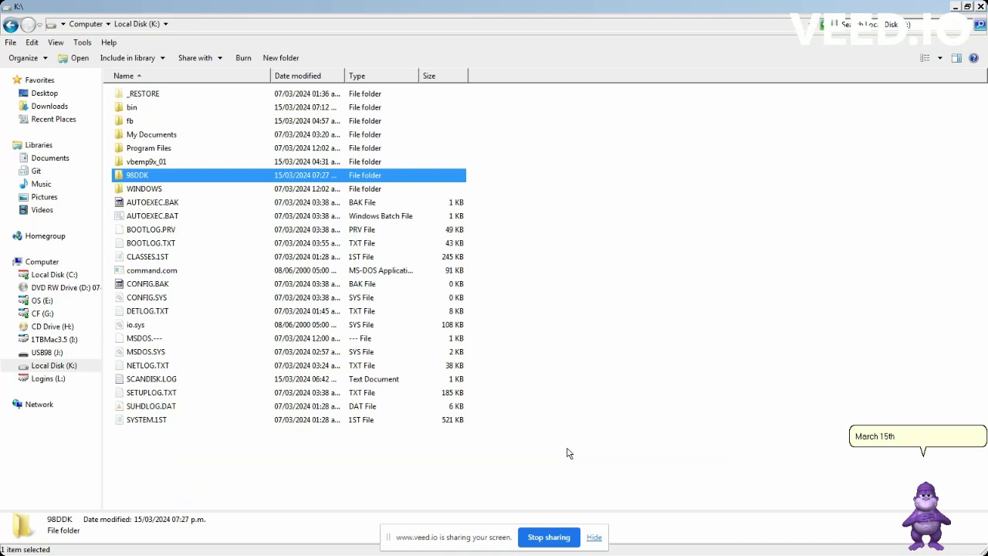
key(Return)
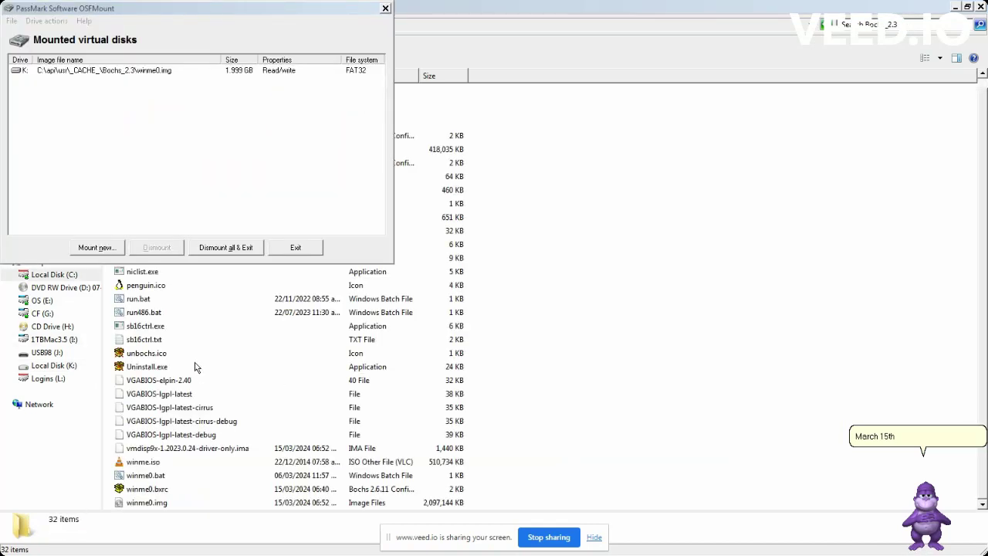
Dismount the winme0.img virtual disk from drive K in OSFMount.
click(164, 70)
click(156, 249)
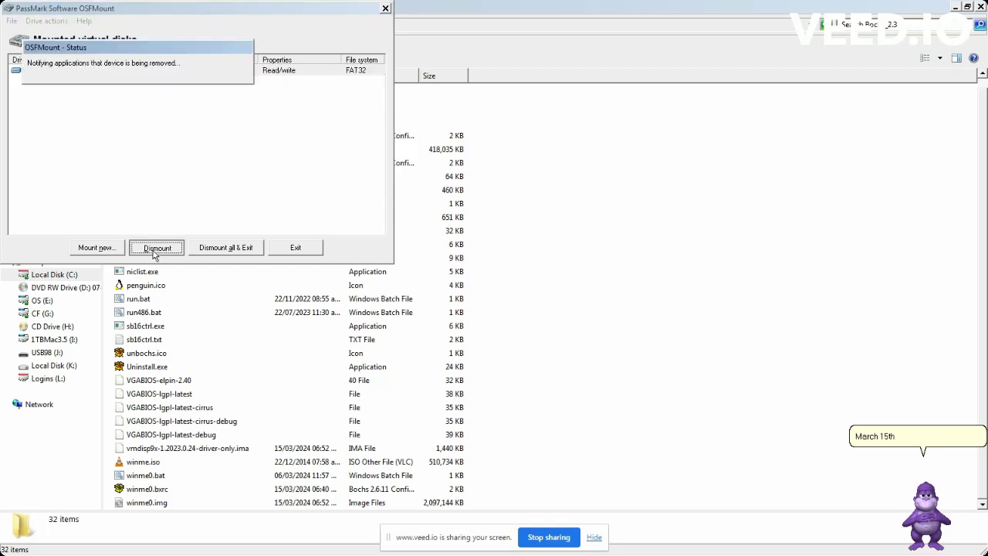
key(Return)
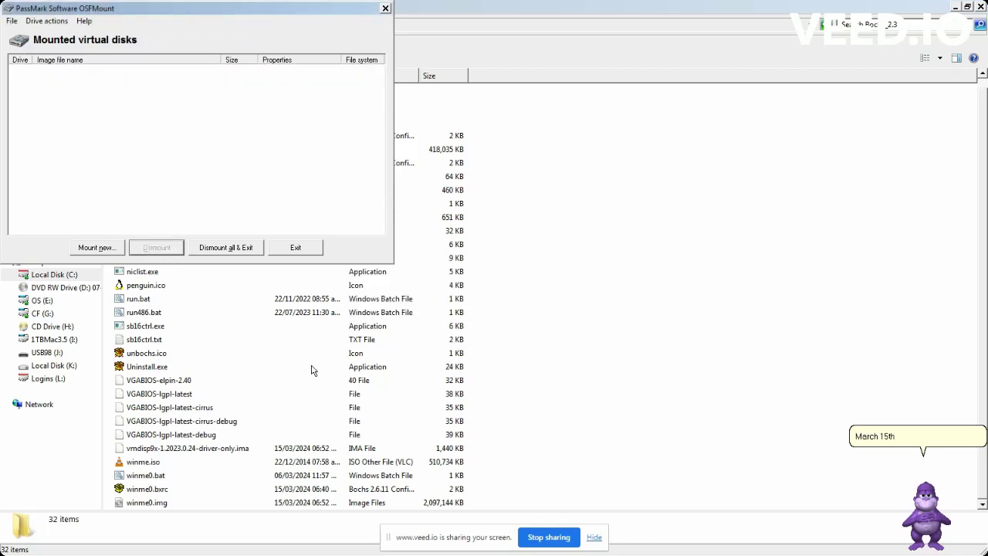
Launch winme0.bat in Bochs, boot Windows ME from the hard disk with mouse capture enabled, and log on with the credentials left blank.
click(254, 424)
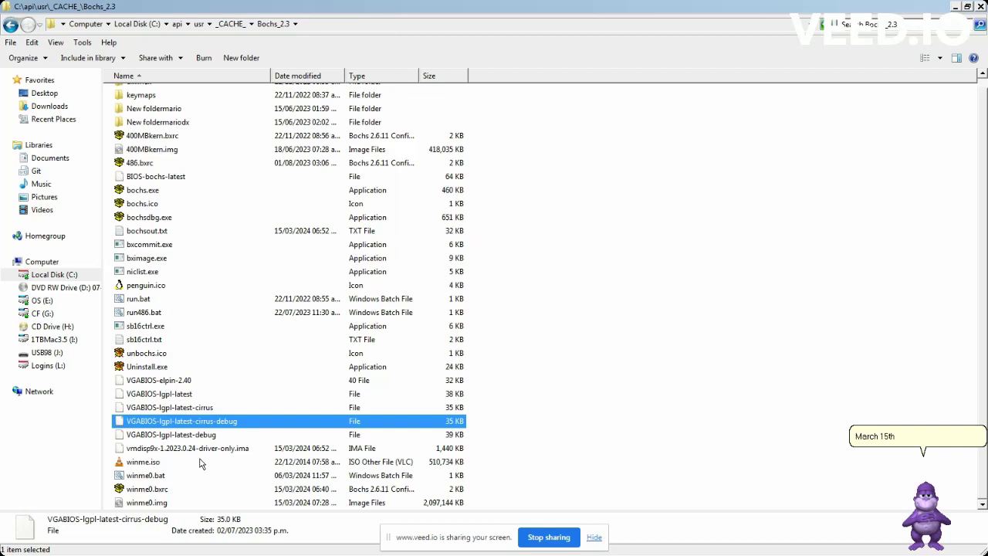
double_click(176, 475)
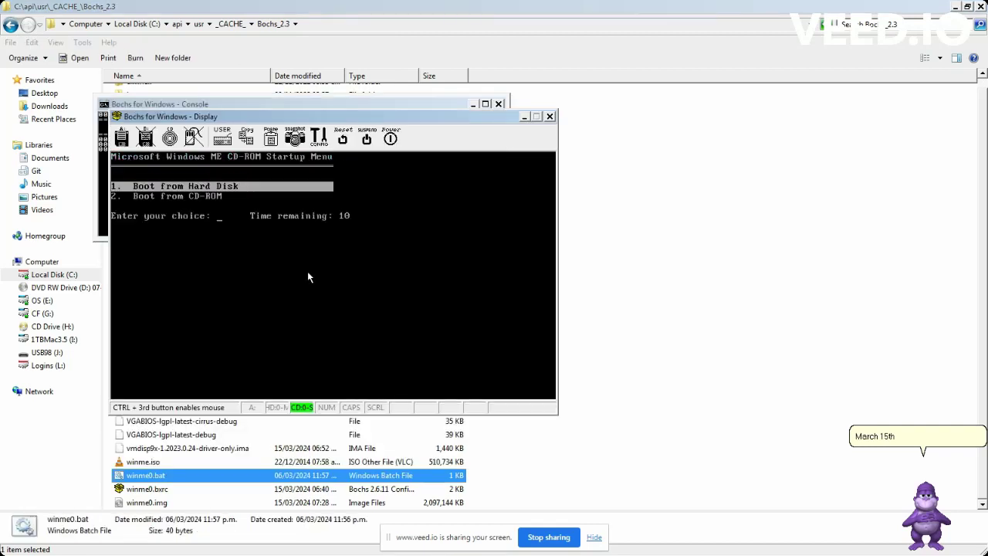
key(Return)
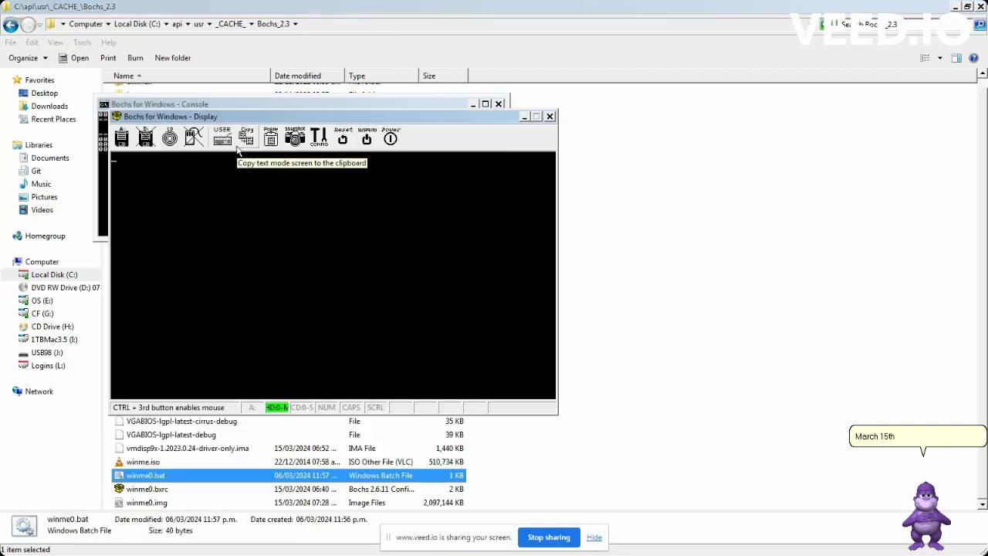
drag(242, 115, 205, 63)
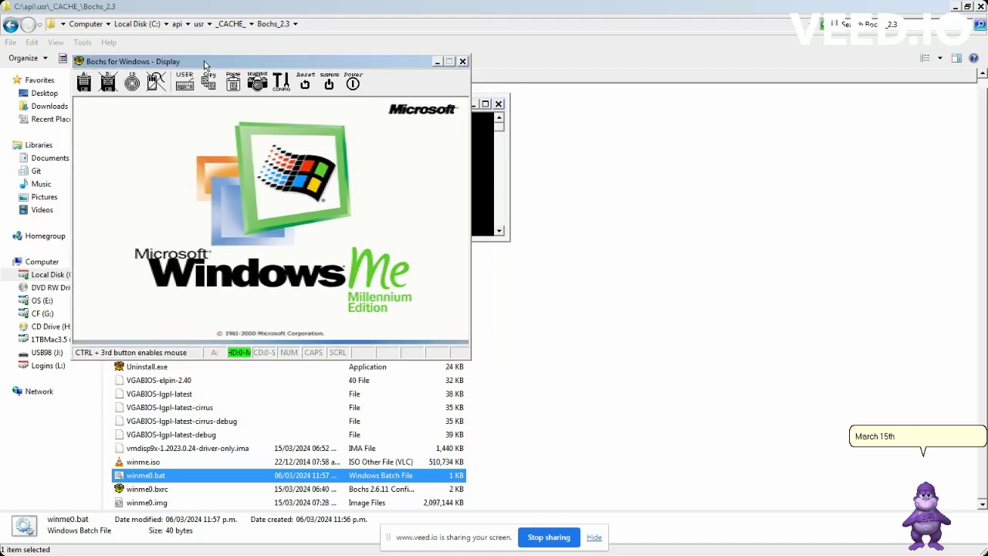
click(156, 83)
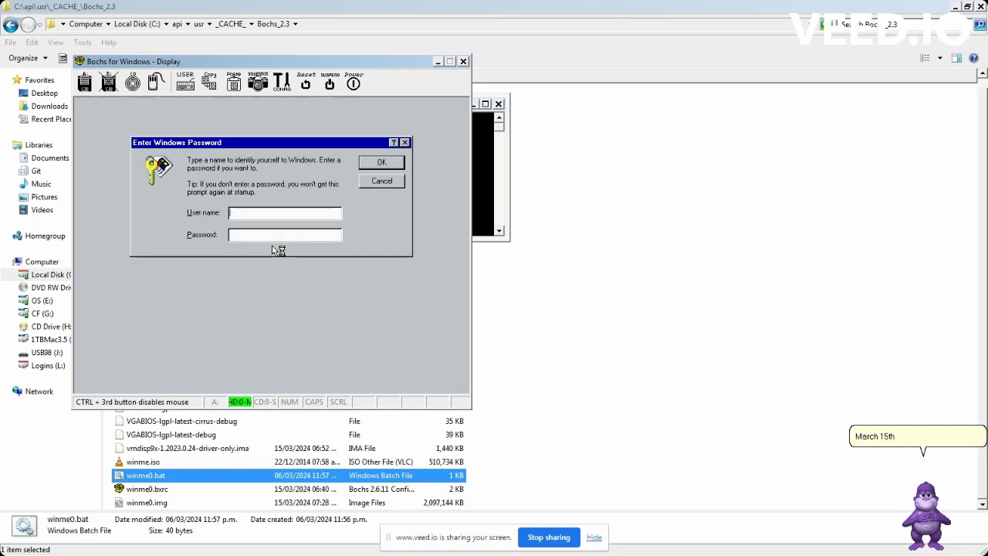
key(Return)
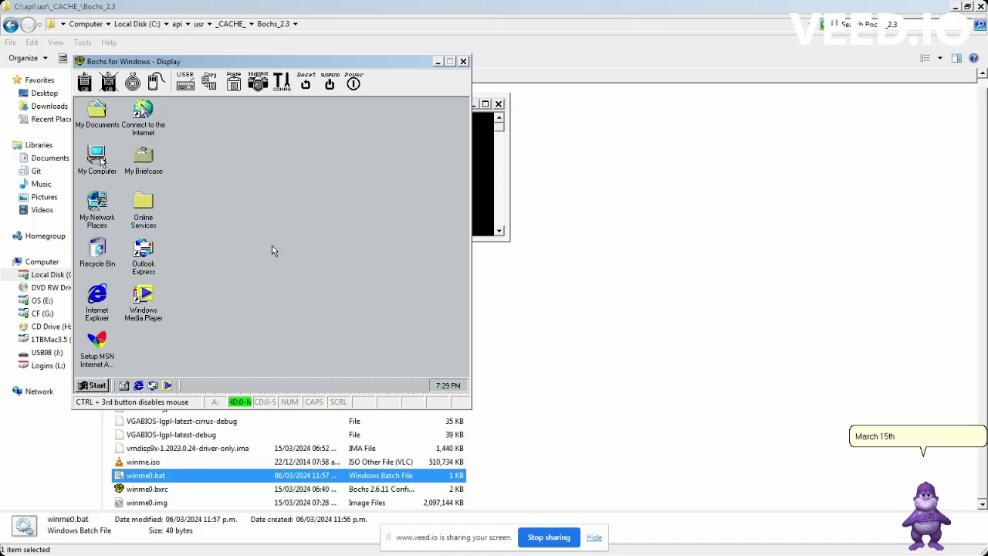
Open C:\98DDK\INSTALL\Microsoft Visual CPP 5.0 Professional (ISO) inside Windows ME and examine the details of VCPP-5.00.iso.
double_click(100, 160)
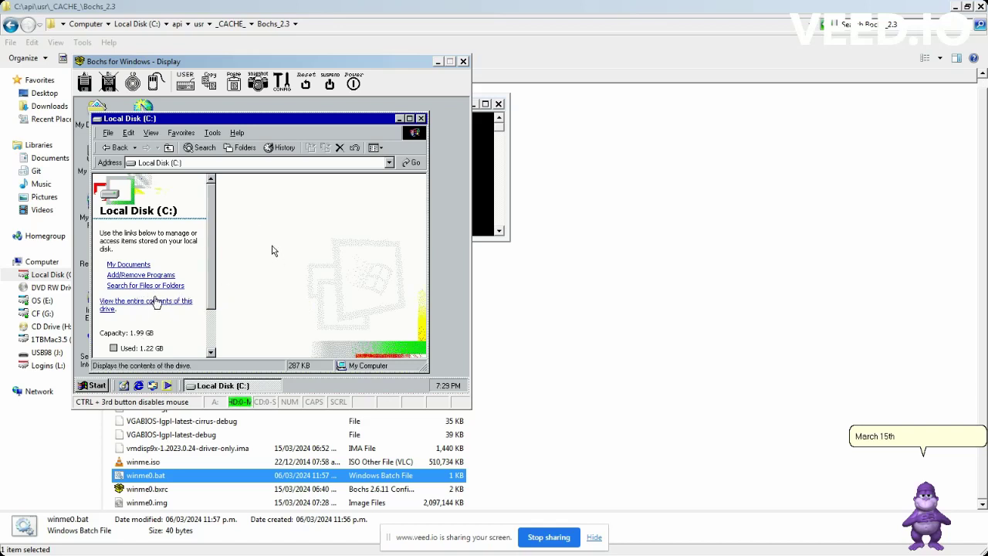
click(154, 301)
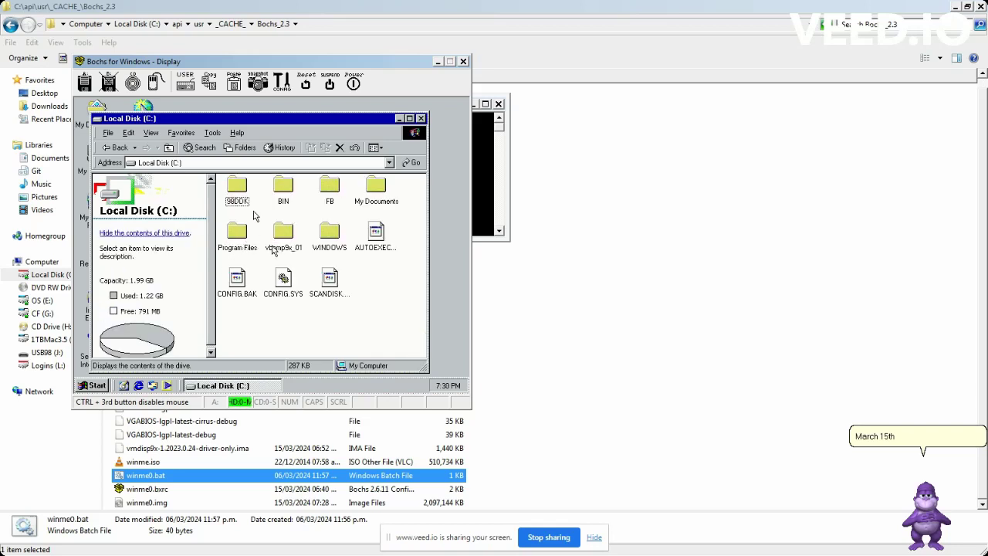
double_click(238, 191)
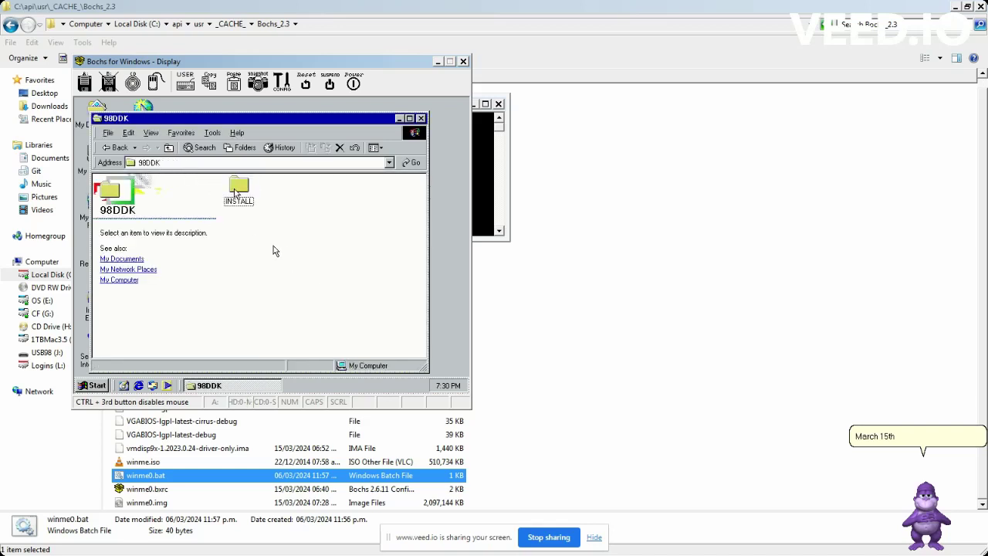
double_click(238, 190)
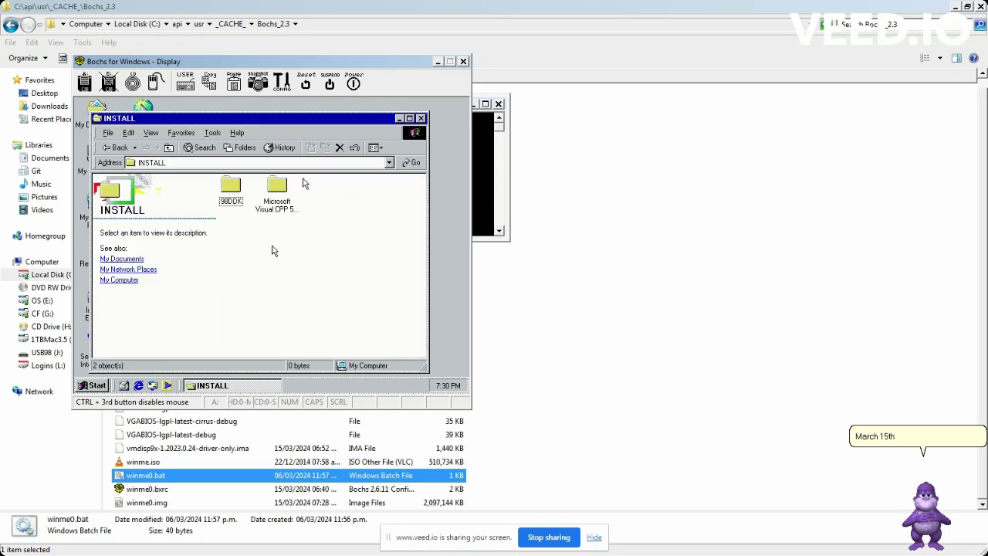
click(275, 187)
double_click(274, 192)
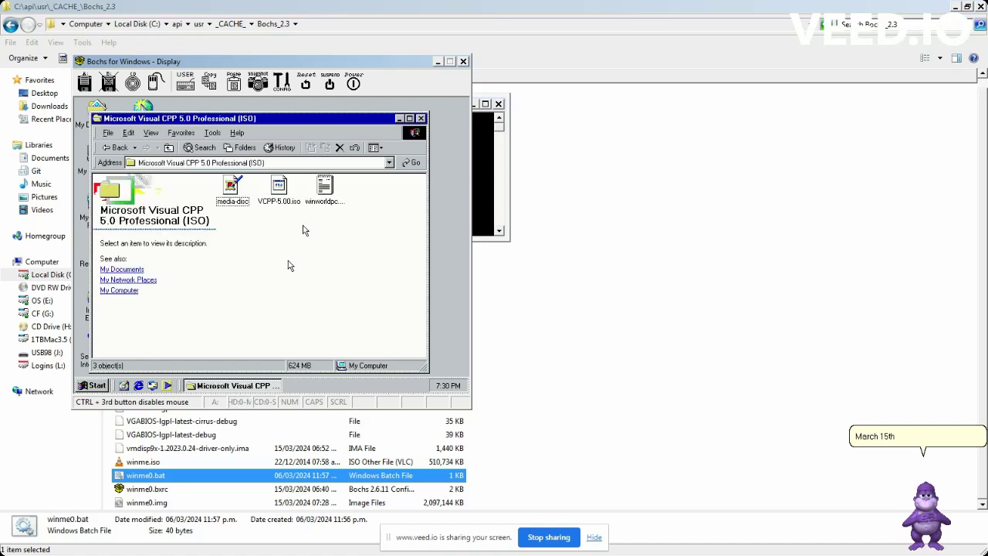
click(276, 190)
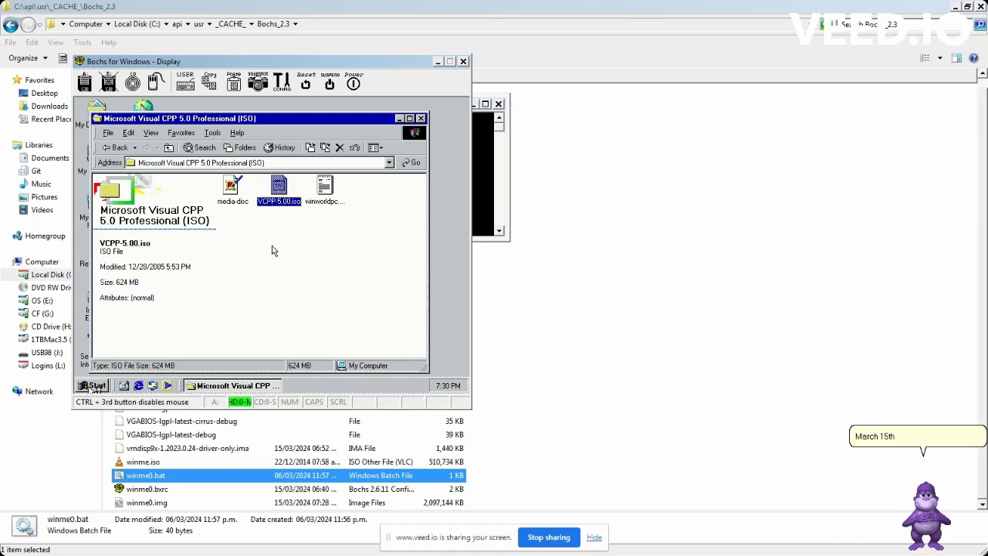
Shut down the Windows ME guest with the Shut down option.
click(94, 385)
click(115, 367)
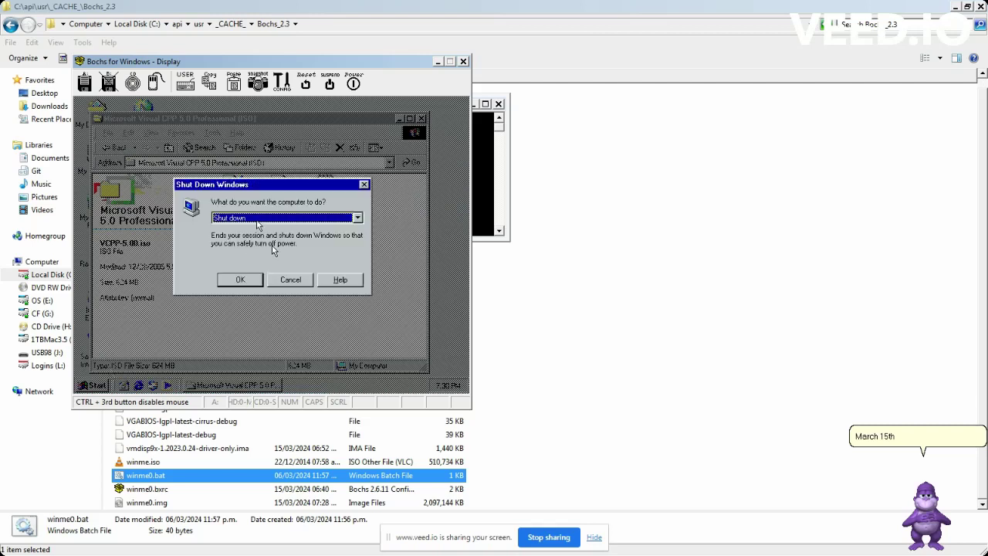
key(alt+Tab)
click(257, 222)
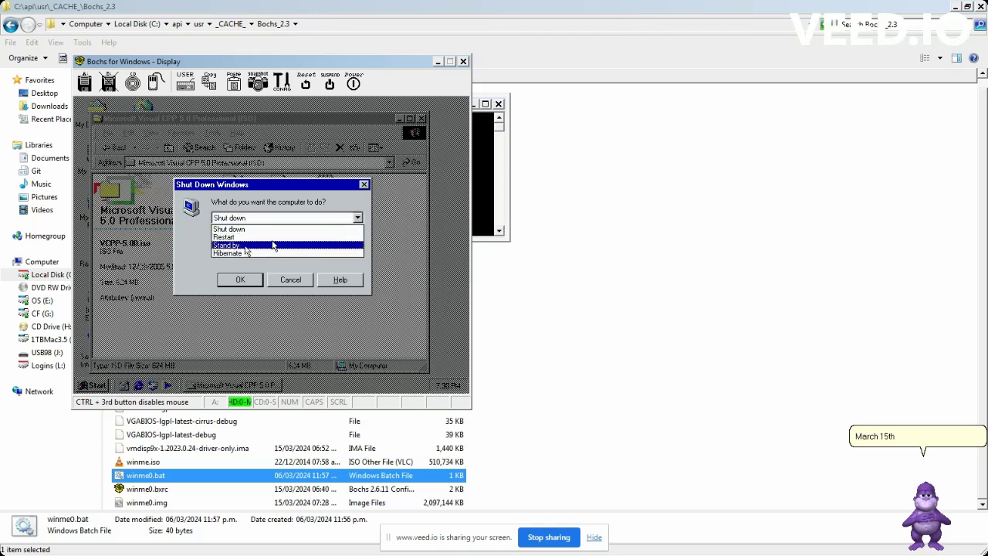
click(247, 230)
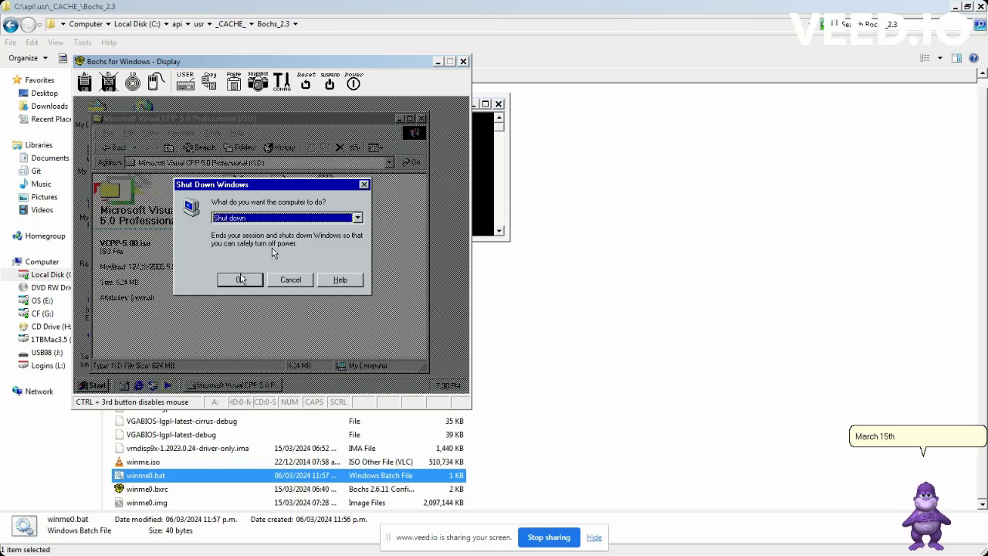
click(240, 279)
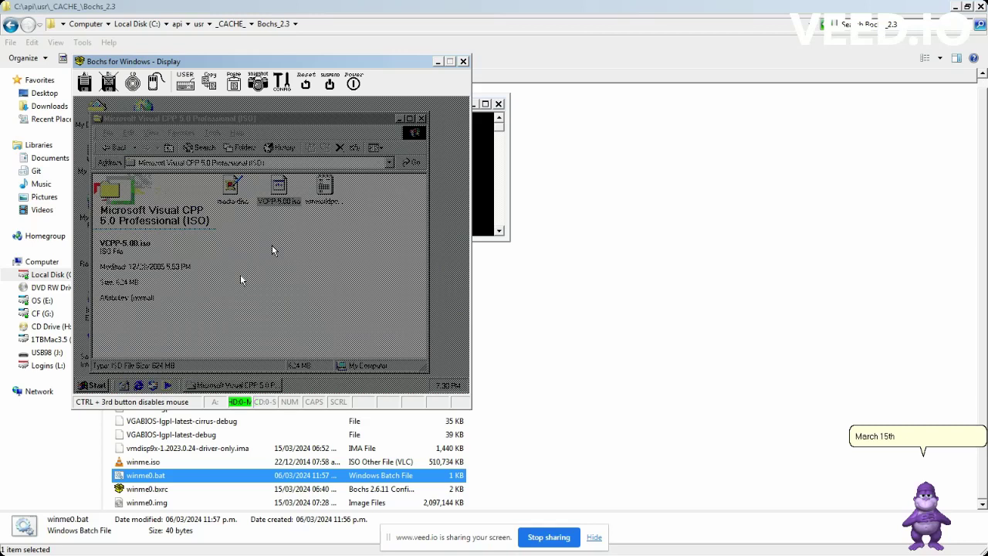
Switch to OSFMount and set up a new mount of winme0.img using its primary partition 1.
key(alt+Tab)
key(alt+Tab)
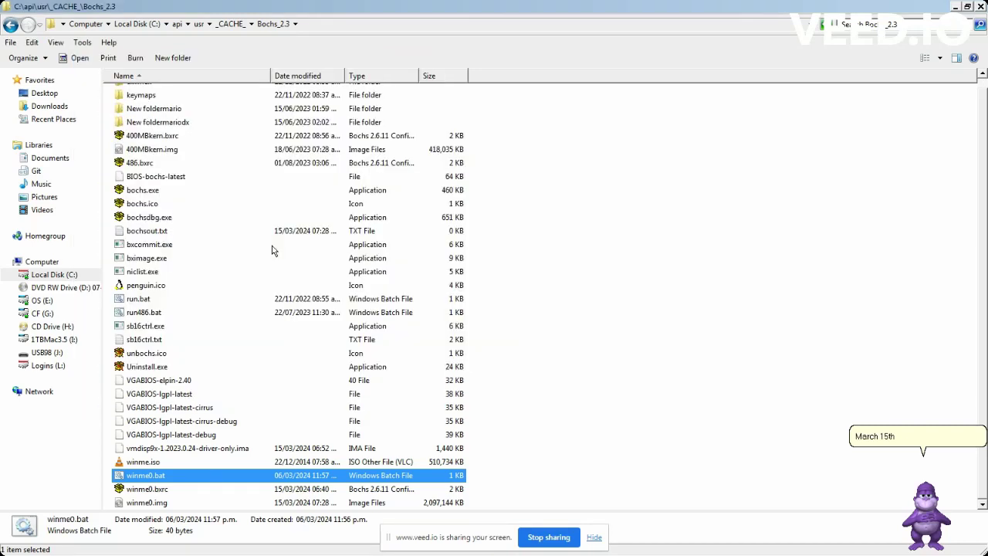
key(alt+Tab)
key(alt+Tab)
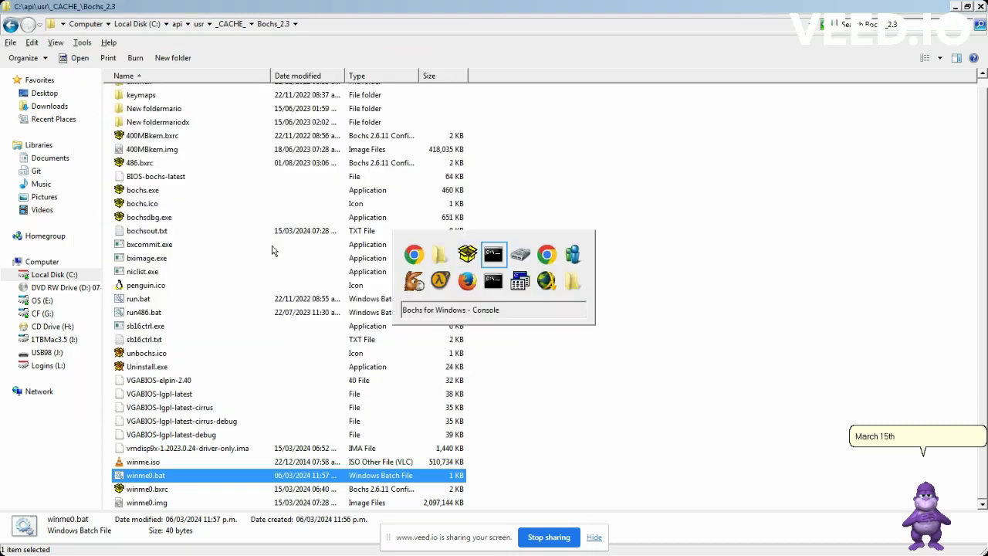
key(alt+Tab)
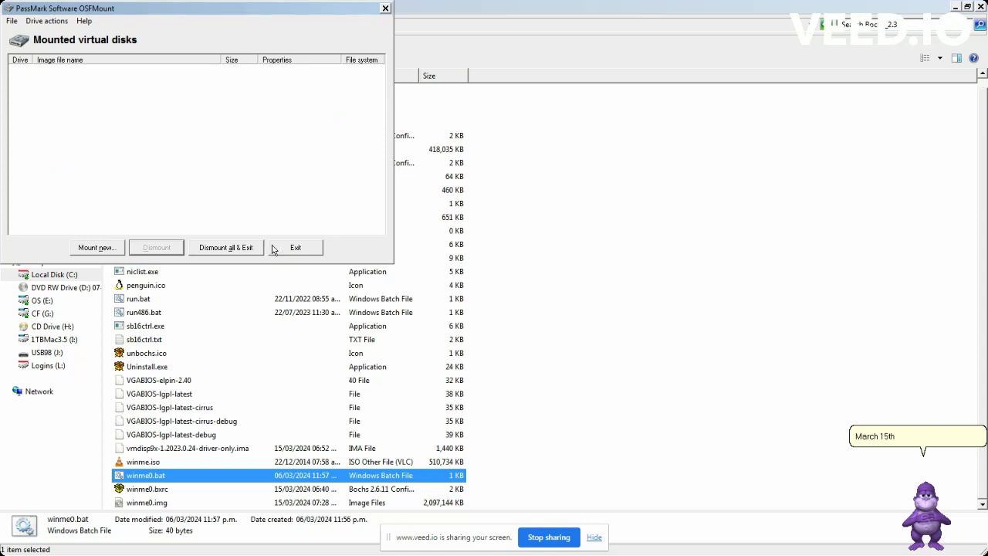
key(Return)
key(Tab)
key(space)
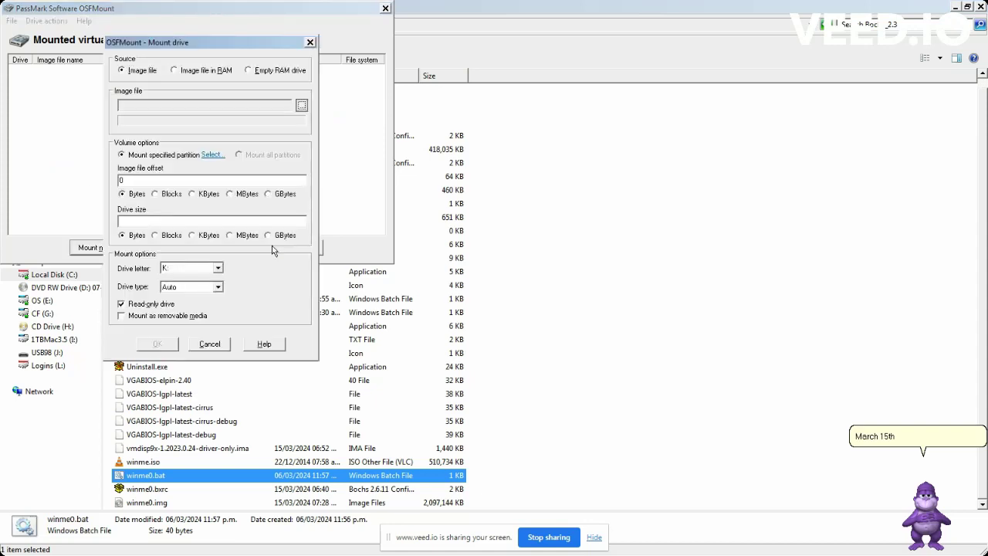
click(272, 246)
key(End)
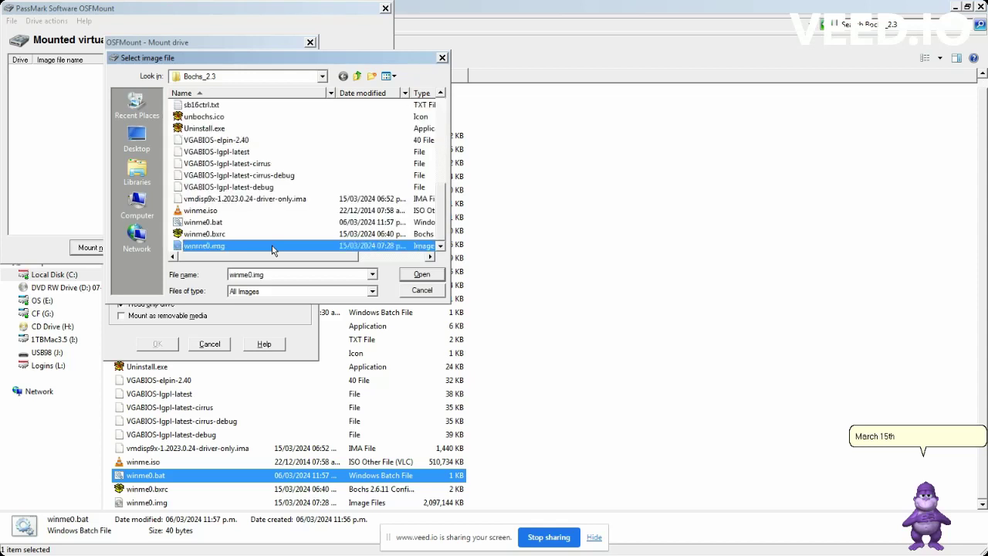
key(Return)
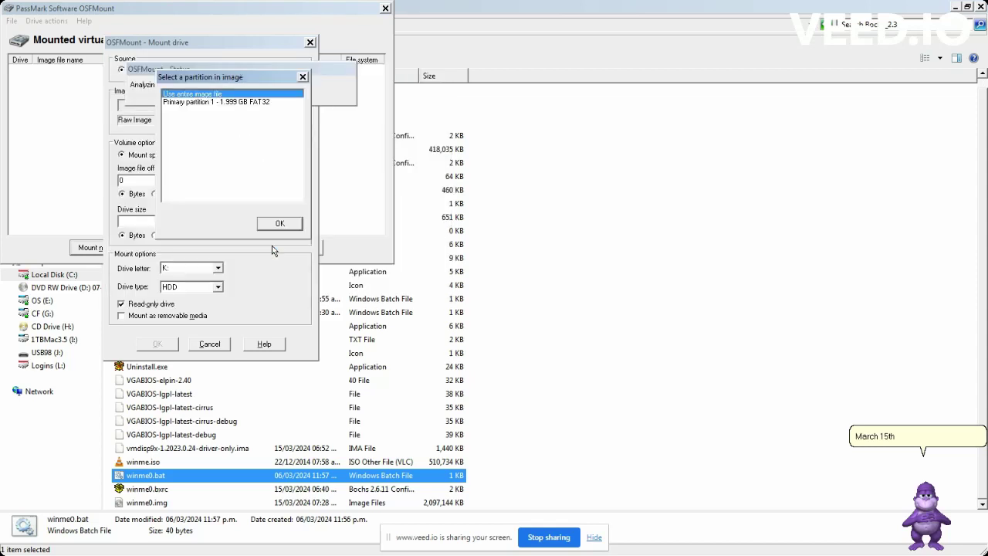
key(Down)
key(Return)
Disable the read-only option and mount the image partition as HDD drive K.
key(Tab)
key(Tab)
key(Tab)
key(Tab)
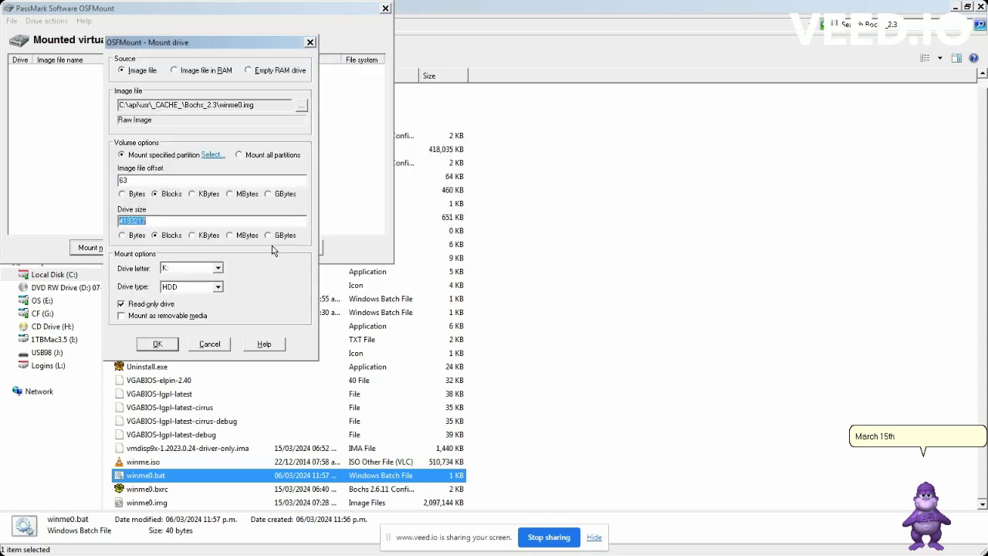
key(Tab)
key(Tab)
key(Tab)
key(Tab)
key(alt+Tab)
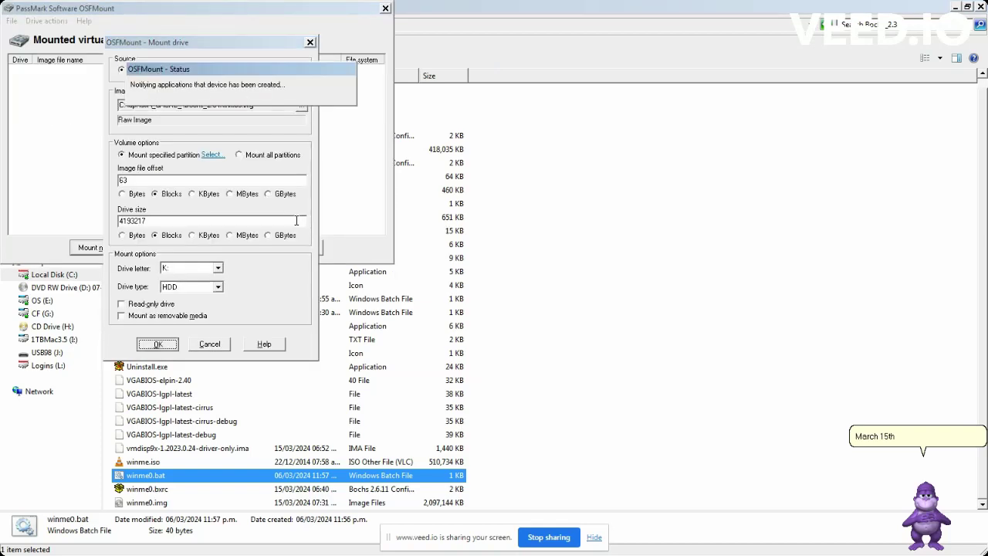
Open the root of drive K in Windows Explorer.
key(alt+Tab)
key(alt+Tab)
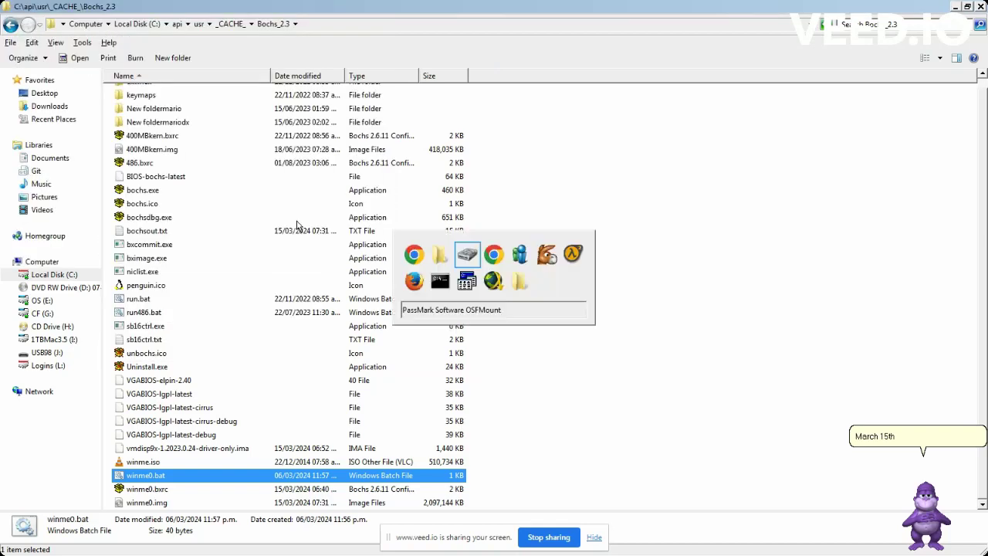
key(super+r)
key(Return)
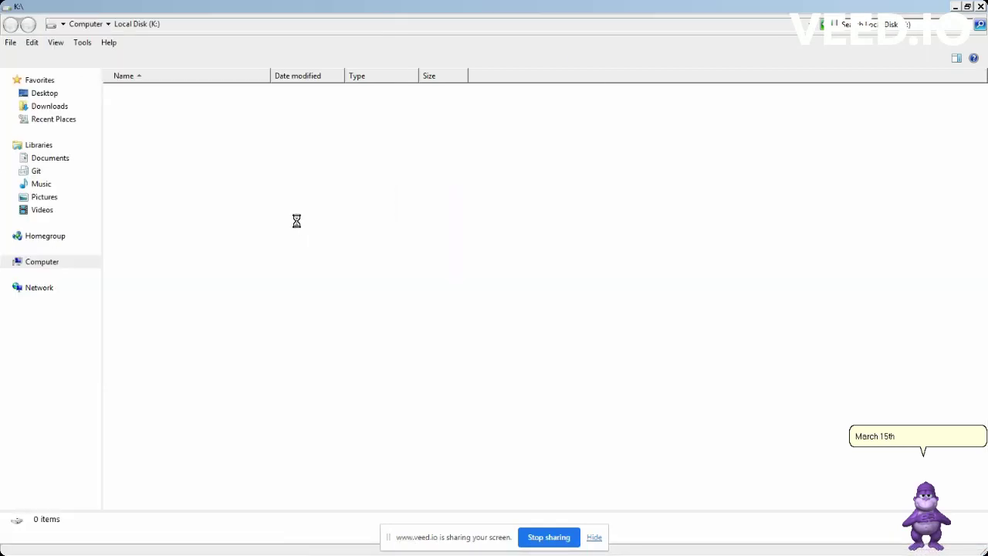
Open the folder 98DDK\install\Microsoft Visual CPP 5.0 Professional (ISO) on drive K.
key(Up)
key(Up)
key(Up)
key(Up)
key(Up)
key(Up)
key(Up)
key(Up)
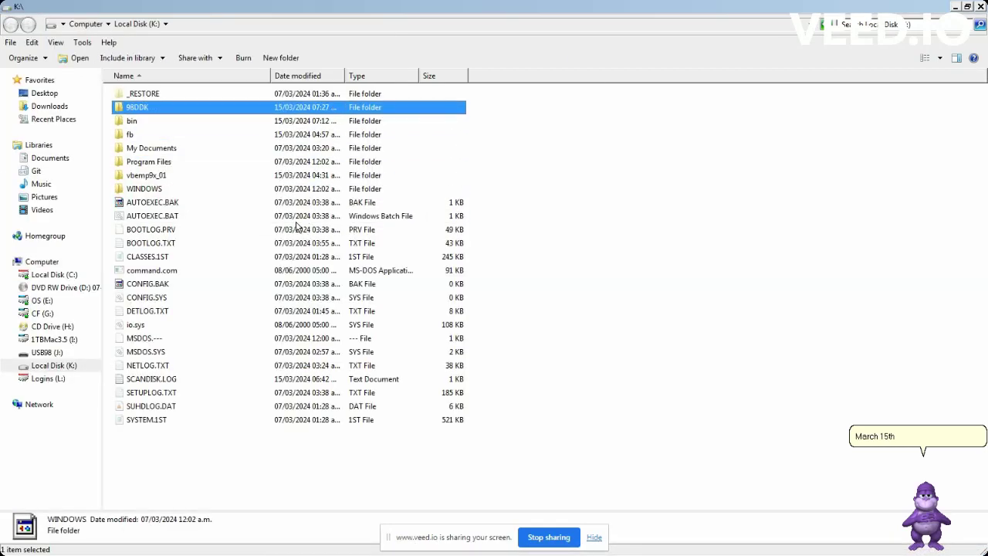
key(Return)
key(Down)
key(Return)
key(Down)
key(Down)
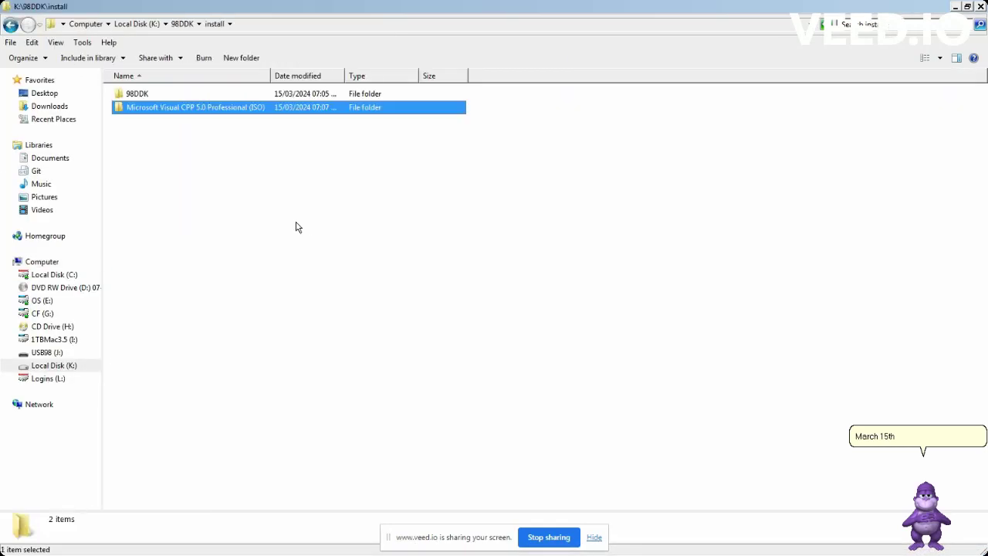
key(Return)
Extract VCPP-5.00.iso with 7-Zip into a VCPP-5.00 subfolder and permanently delete the ISO file.
key(Down)
key(Down)
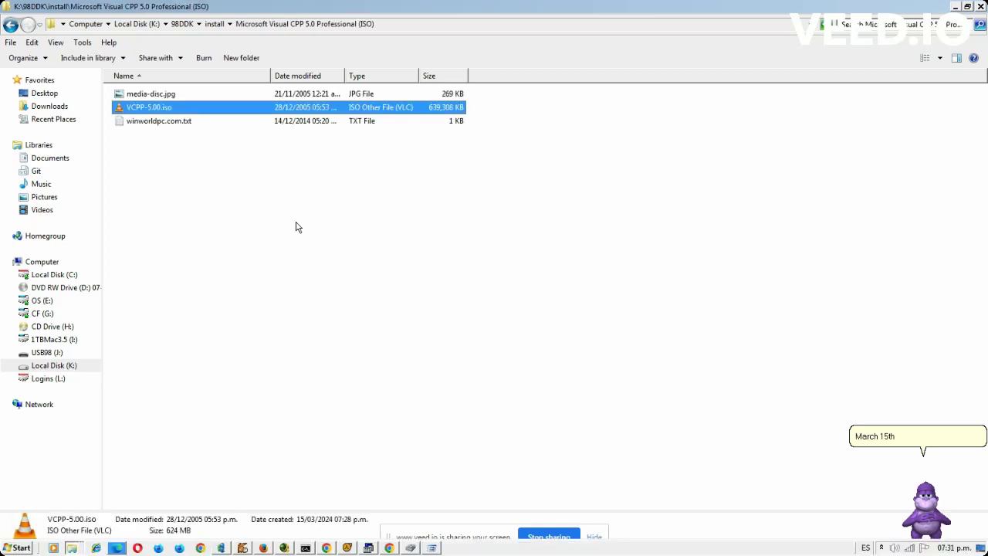
right_click(200, 114)
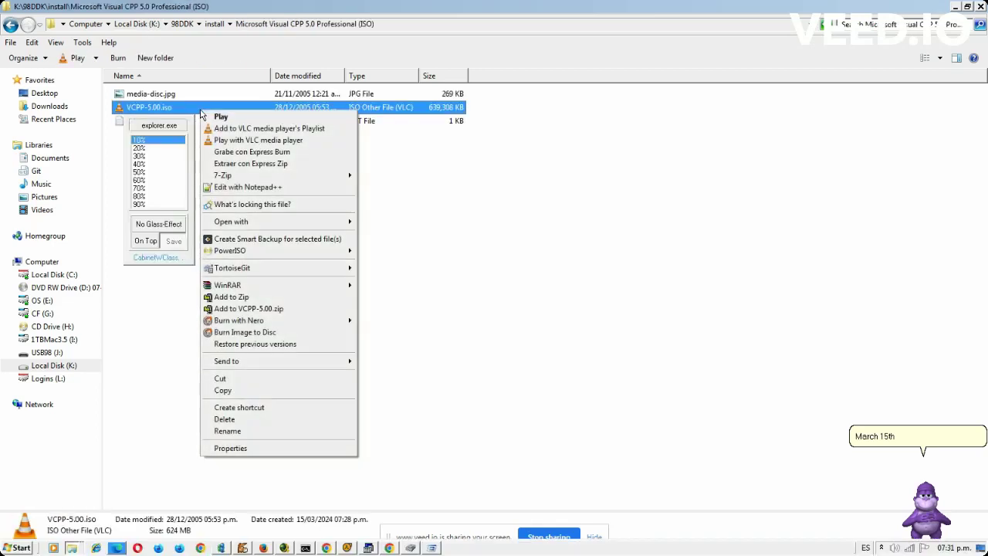
key(Down)
key(Down)
key(Down)
key(Down)
key(Down)
key(Down)
key(Right)
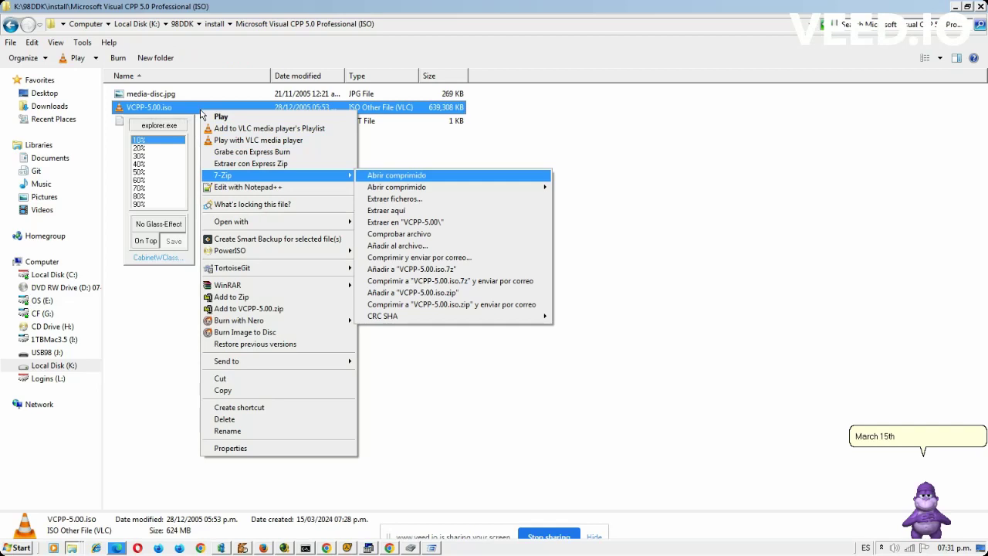
key(Down)
key(Down)
key(Down)
key(Down)
key(Return)
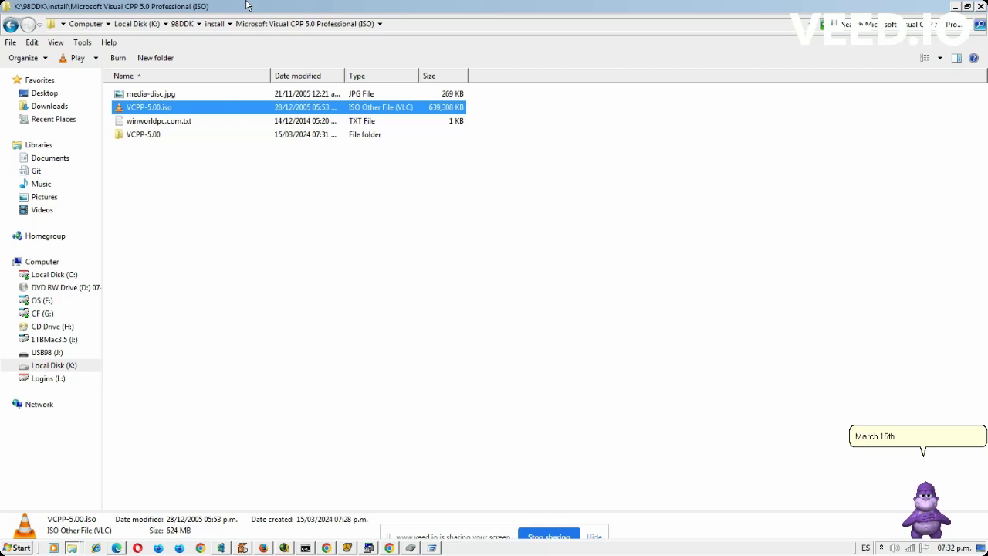
key(shift+Delete)
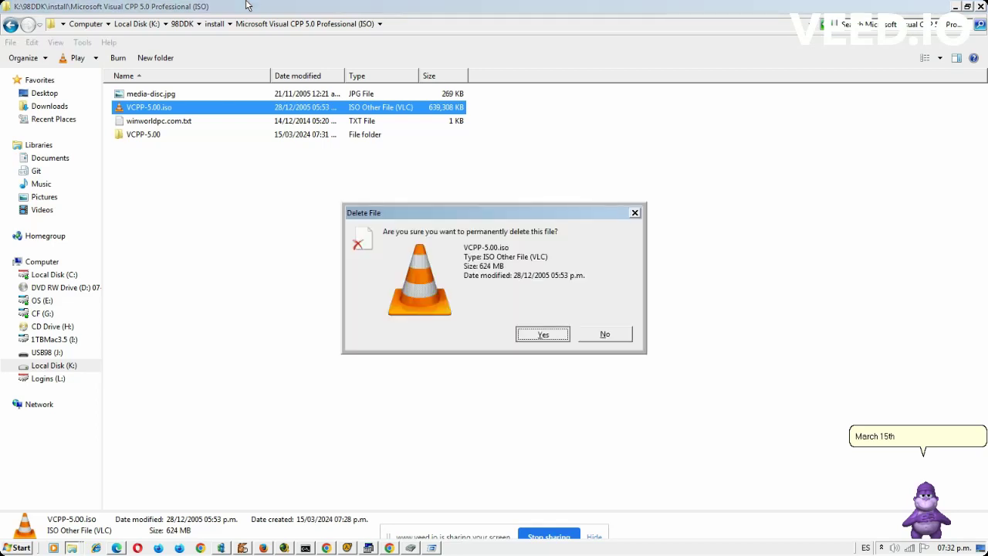
key(Return)
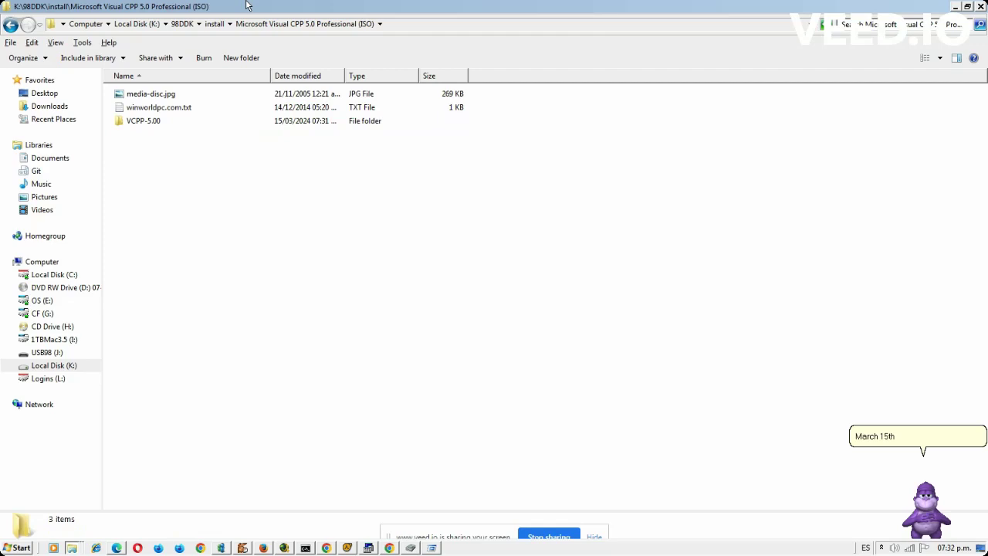
Switch to OSFMount and dismount the winme0.img drive K, forcing the dismount and closing the open Run dialog.
key(alt+Tab)
key(alt+Tab)
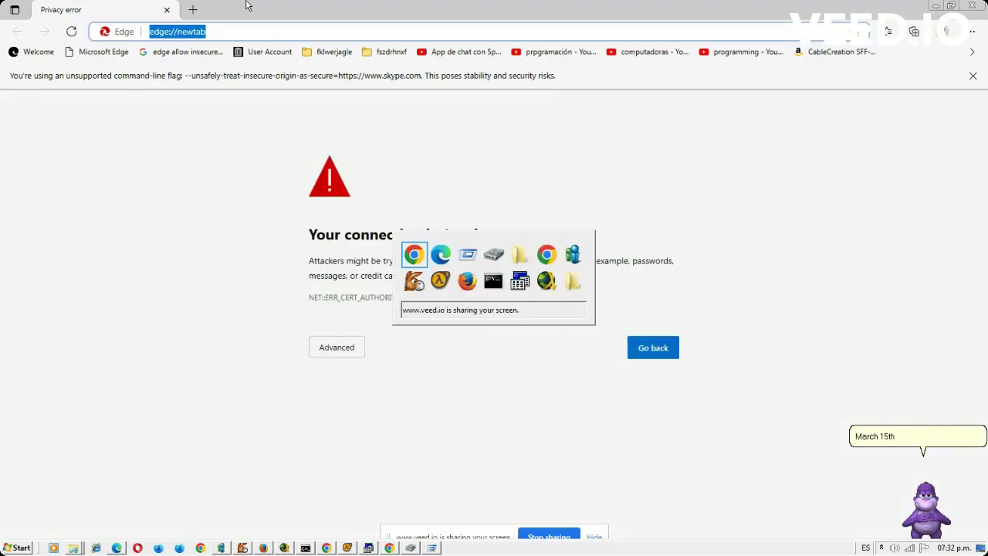
key(alt+Tab)
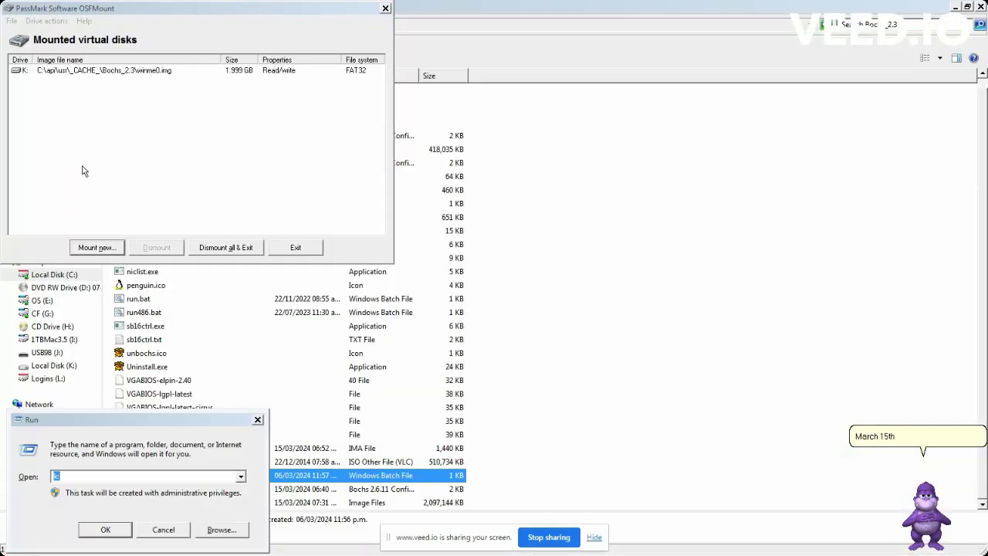
click(127, 127)
key(Down)
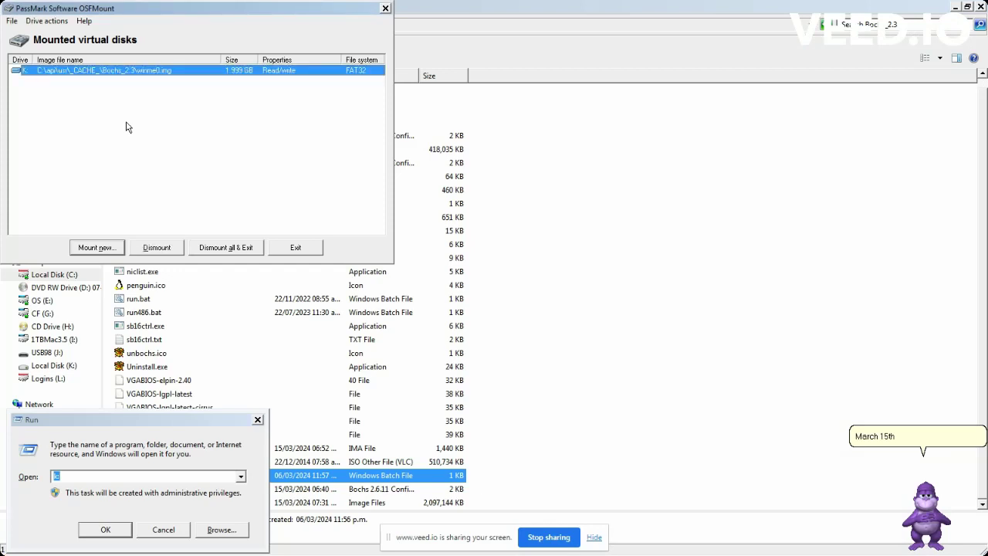
click(157, 248)
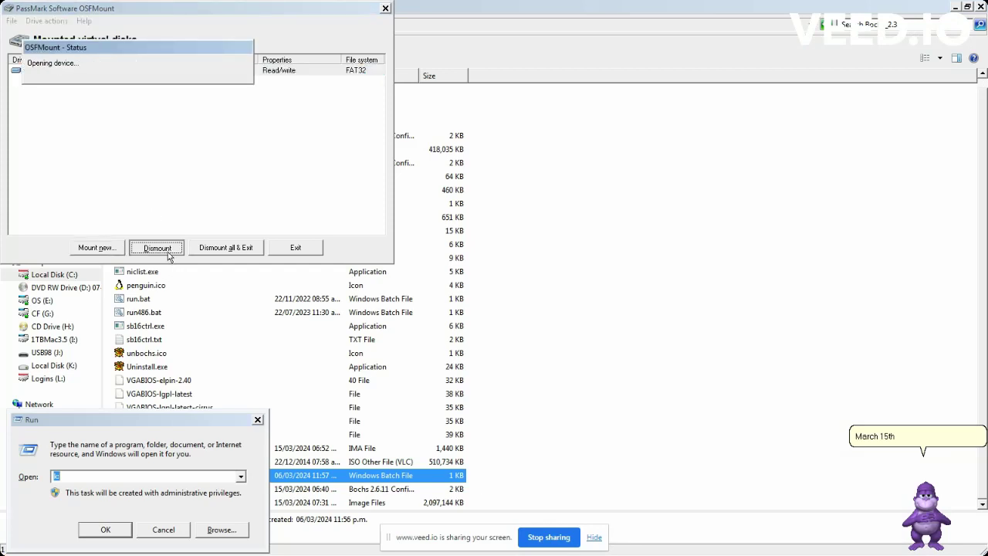
click(257, 420)
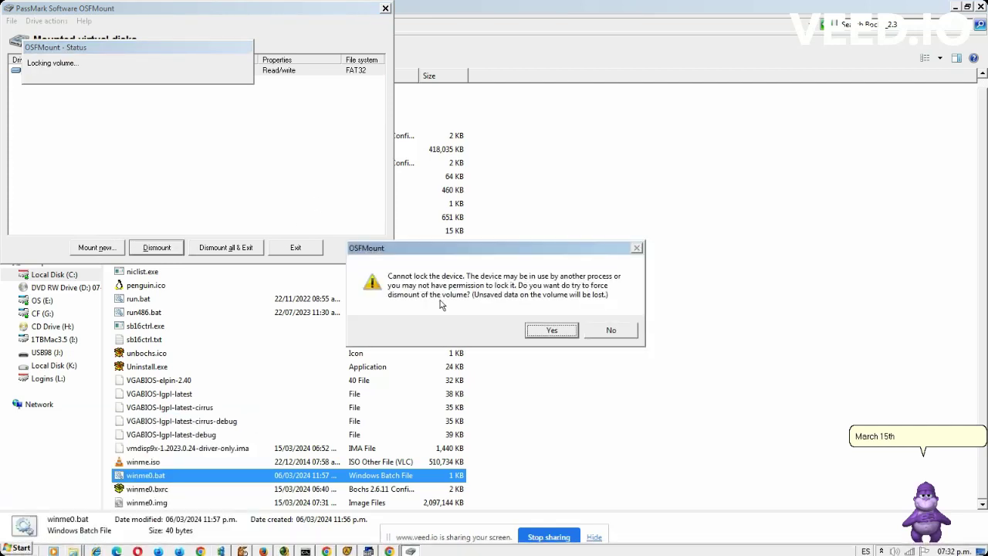
click(552, 330)
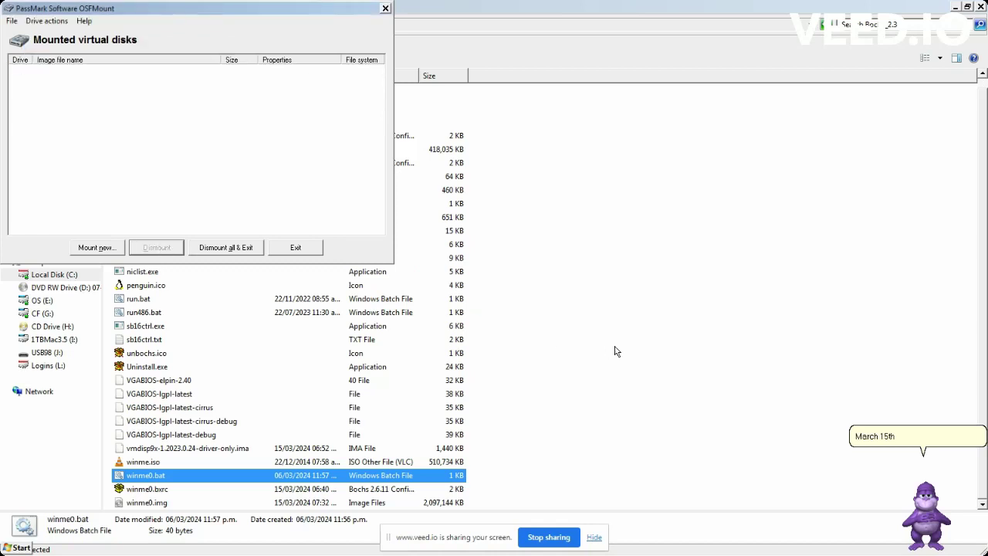
Launch winme0.bat and boot the Windows ME guest from its hard disk with the Bochs mouse enabled.
key(alt+Tab)
key(Return)
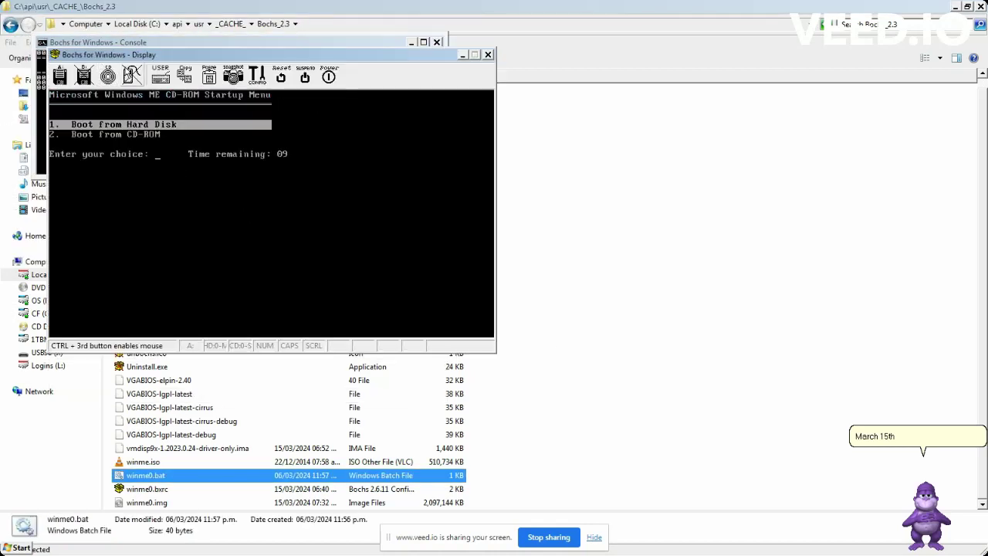
click(129, 73)
key(Return)
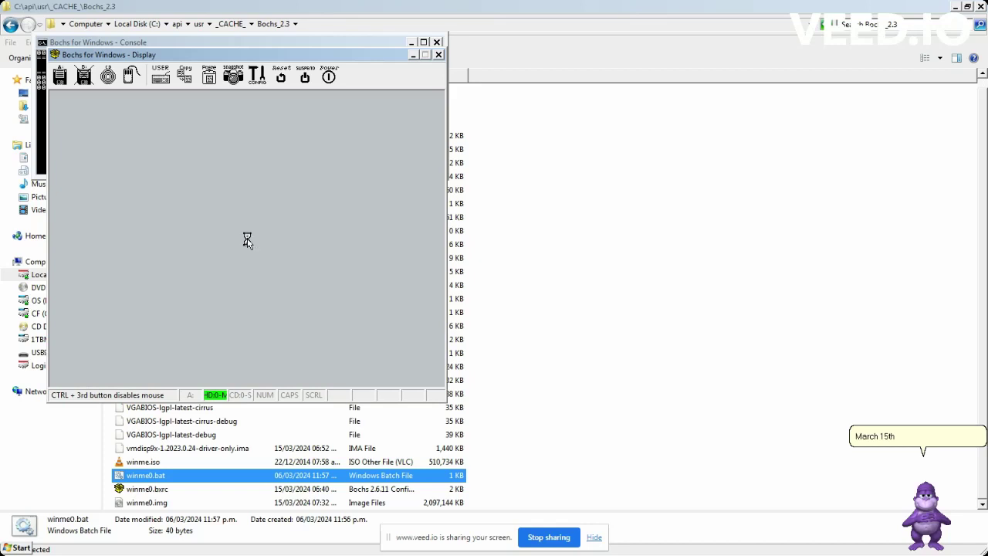
key(Return)
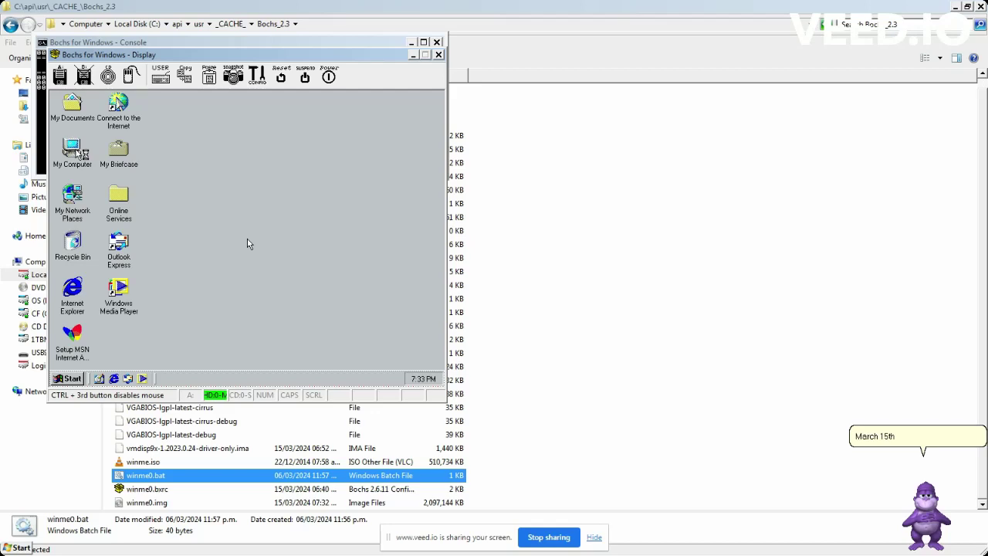
Browse the guest's disk to the extracted VCPP-5.00 folder and run SETUP.
click(77, 153)
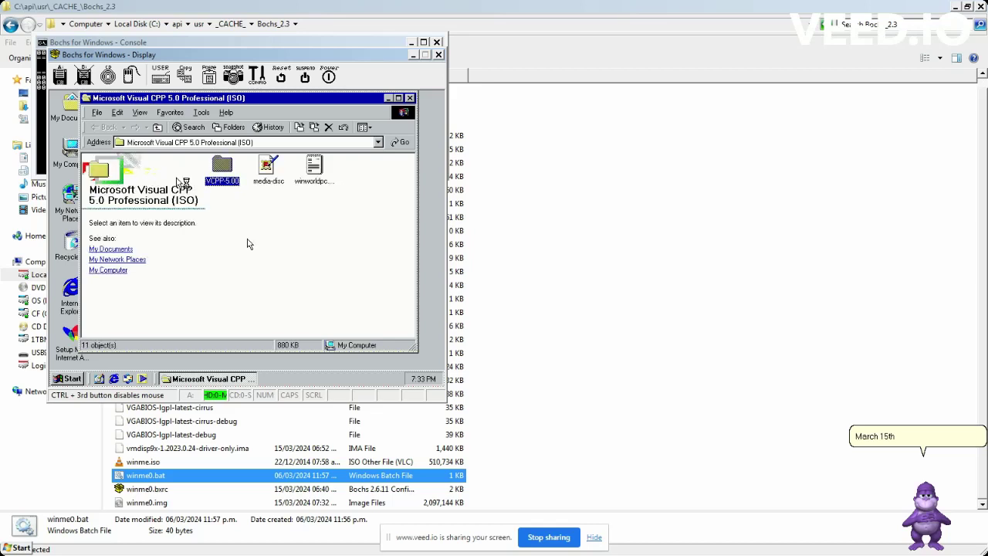
key(Return)
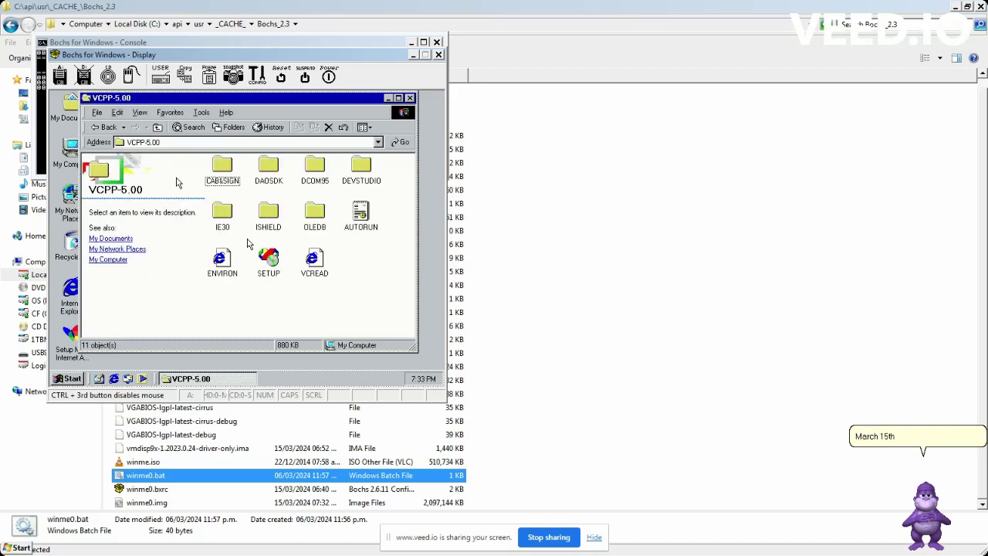
key(Down)
key(Right)
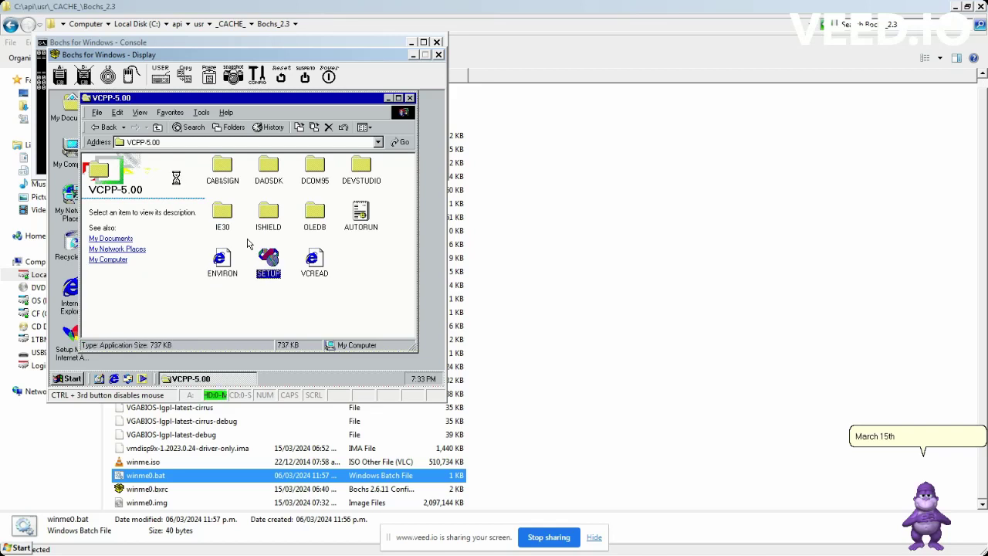
key(Return)
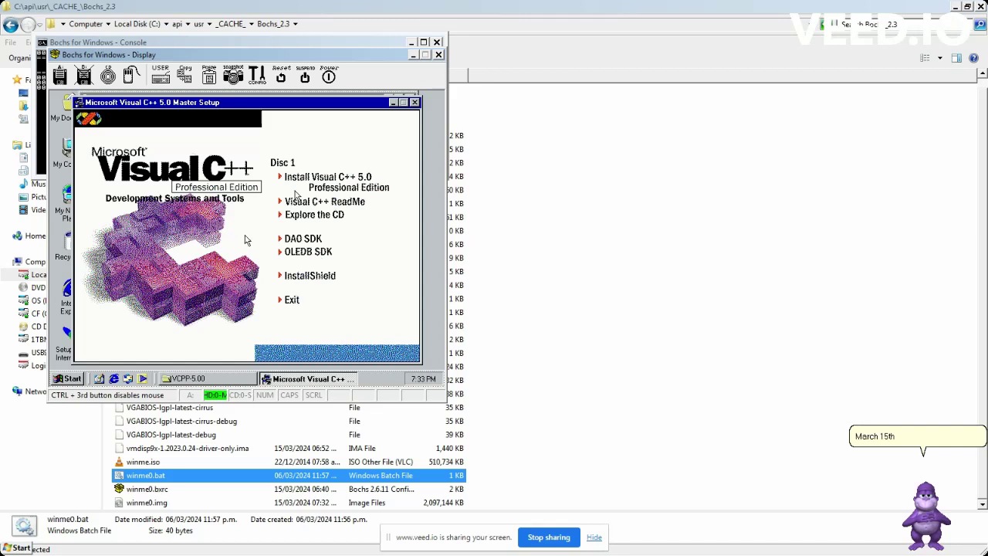
Start the Visual C++ 5.0 Professional Edition installation, accept the license agreement and enter the CD key.
click(303, 182)
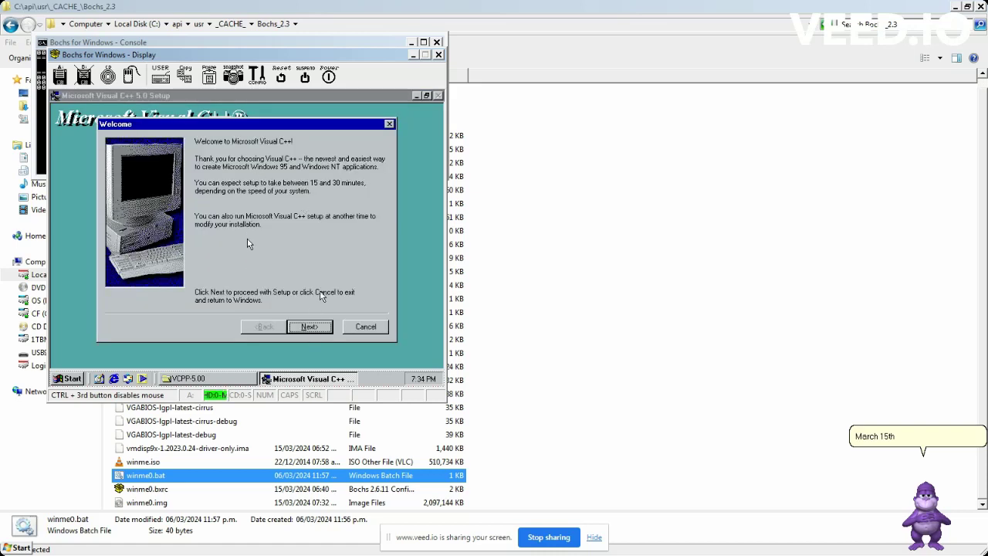
click(309, 327)
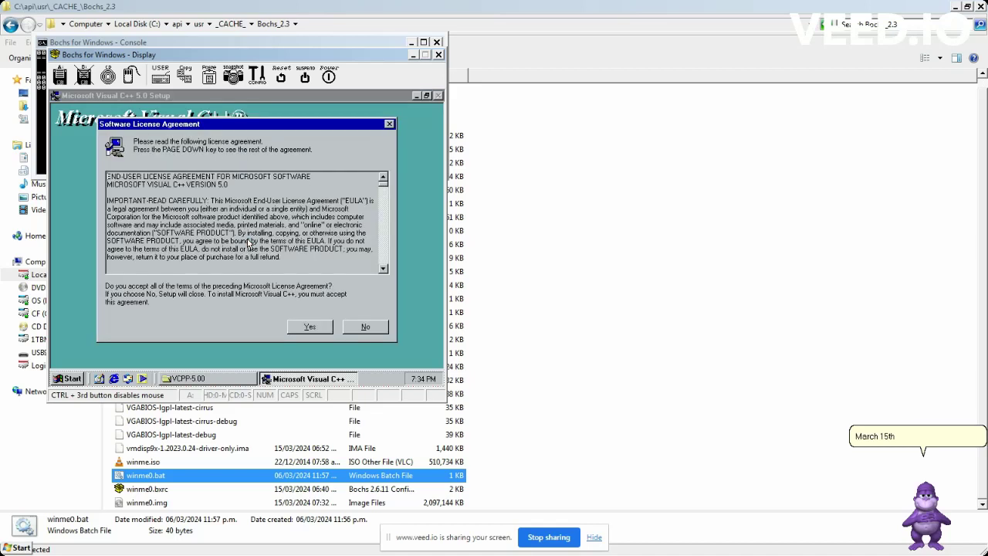
click(309, 326)
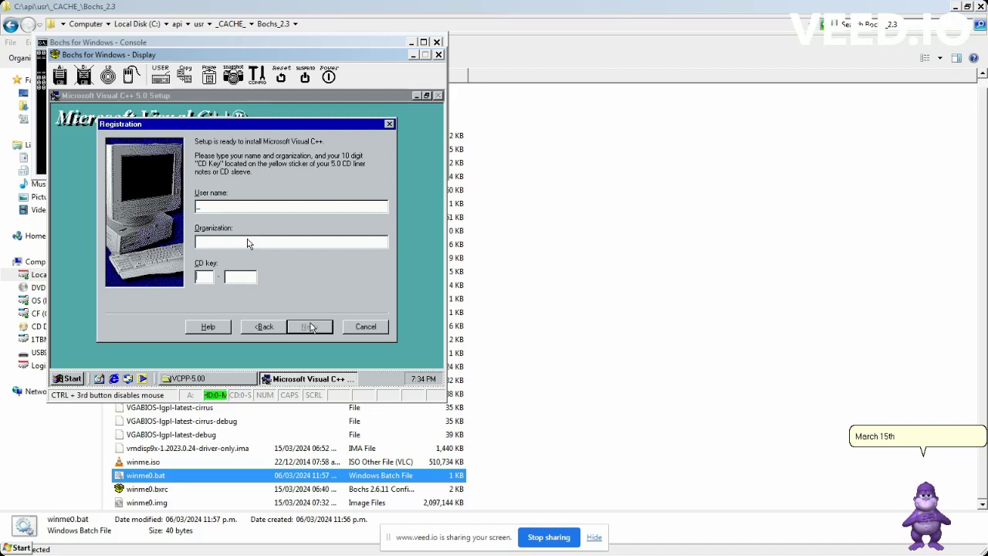
text(1111111111)
click(308, 326)
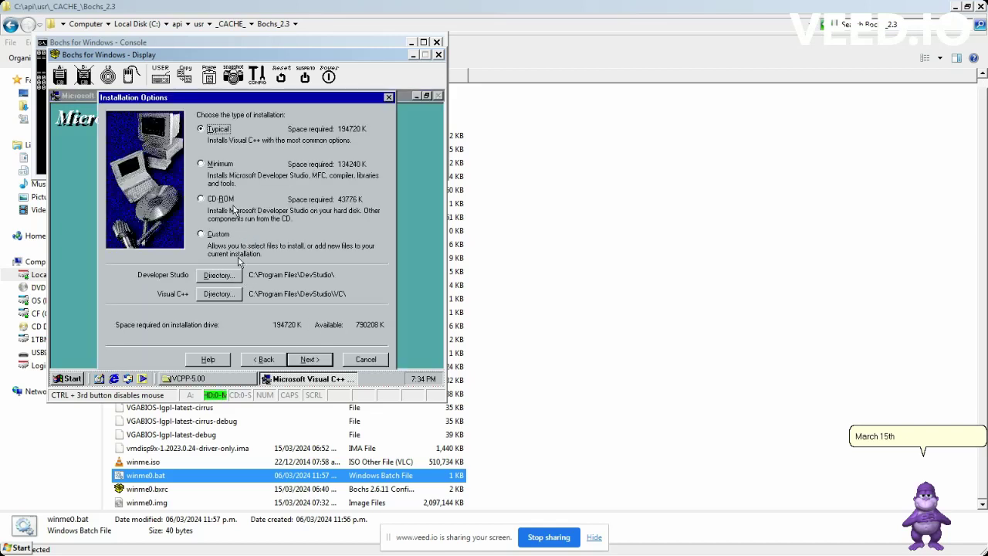
Choose the Custom installation and fully select Runtime Libraries, MFC & Template Libraries, Database Options and Books Online.
click(218, 234)
click(309, 358)
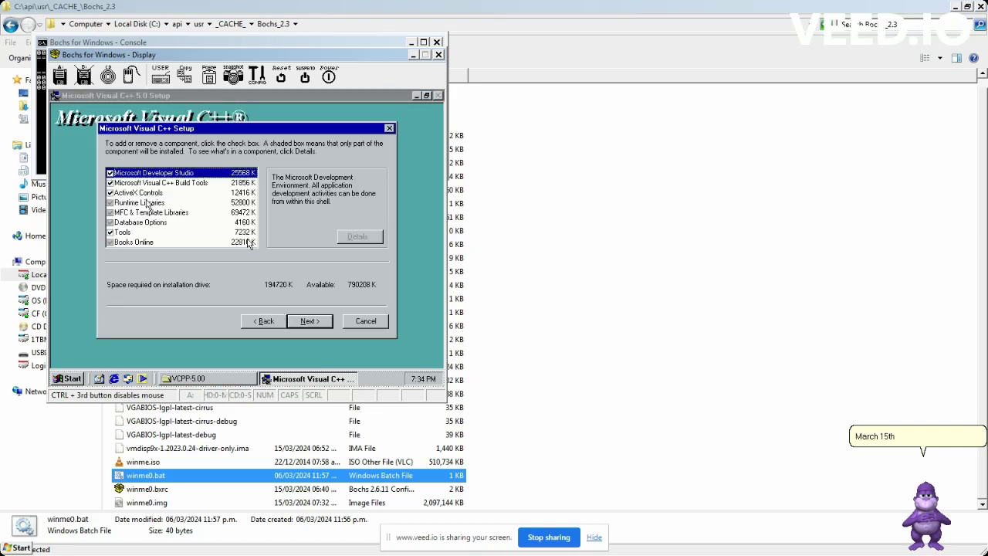
click(146, 203)
click(148, 212)
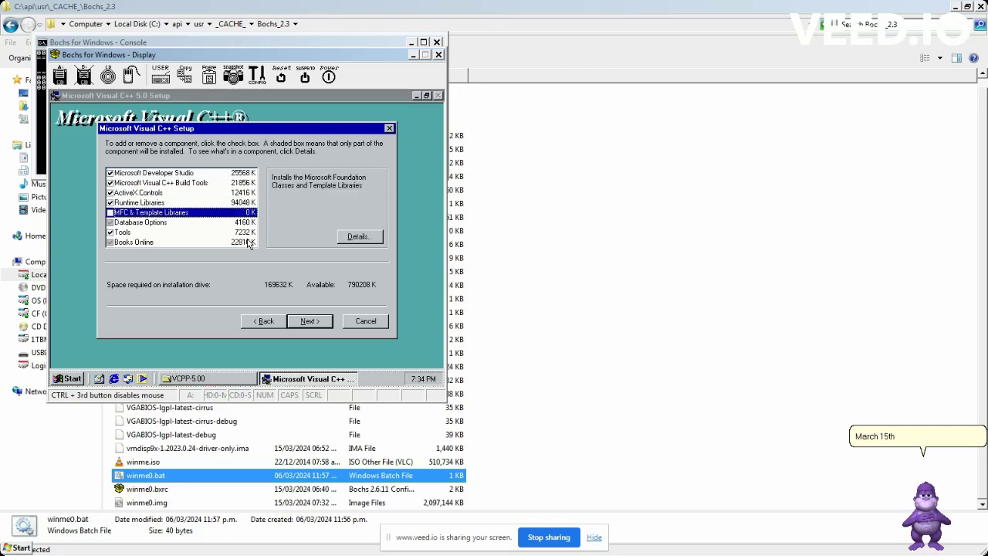
key(Down)
key(space)
key(Down)
key(Down)
key(space)
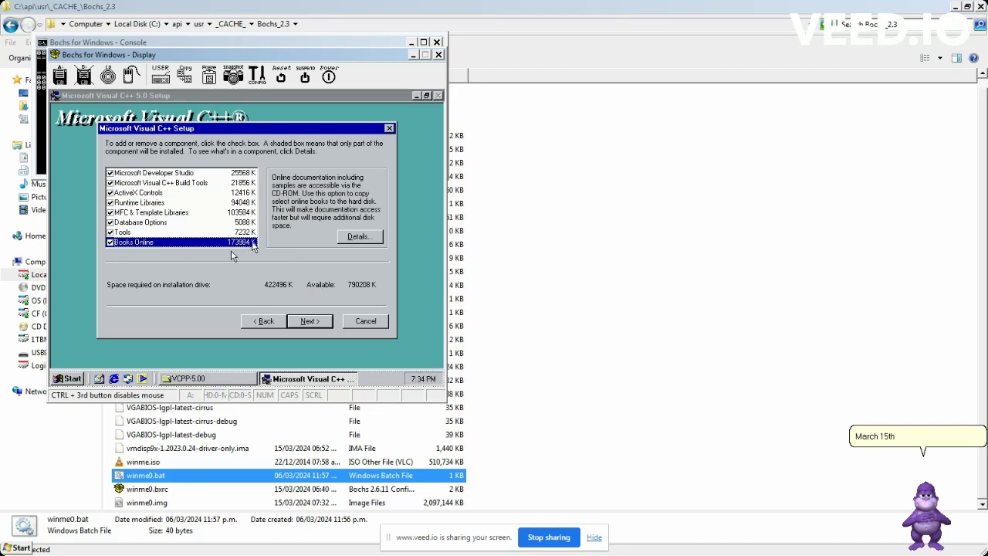
Keep the Microsoft Developer Studio keyboard configuration and start installing the Visual C++ files.
click(310, 321)
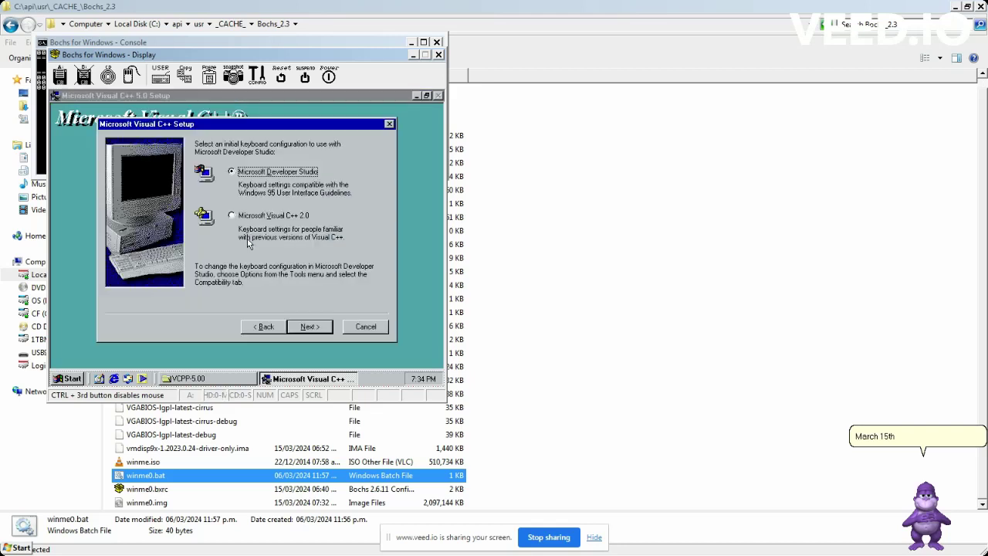
click(310, 327)
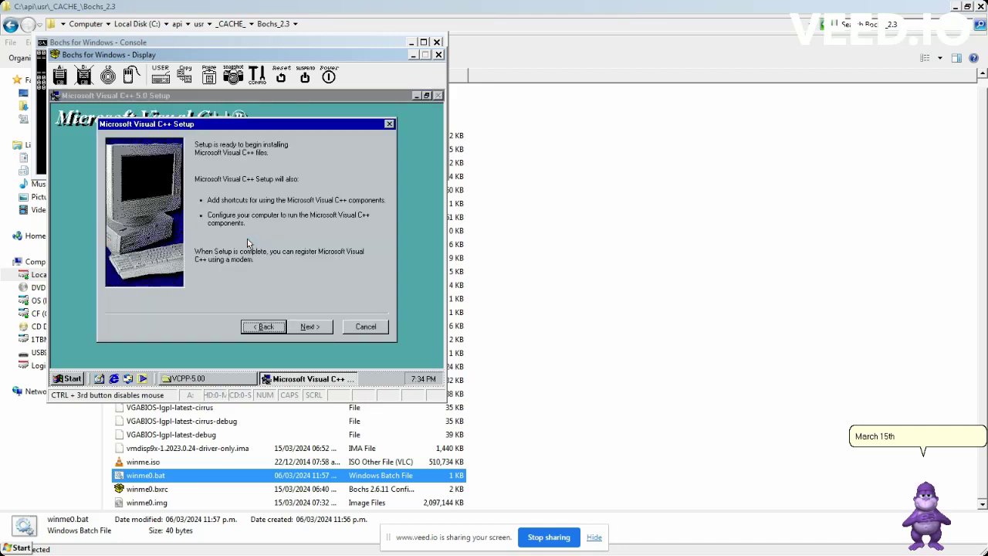
key(Return)
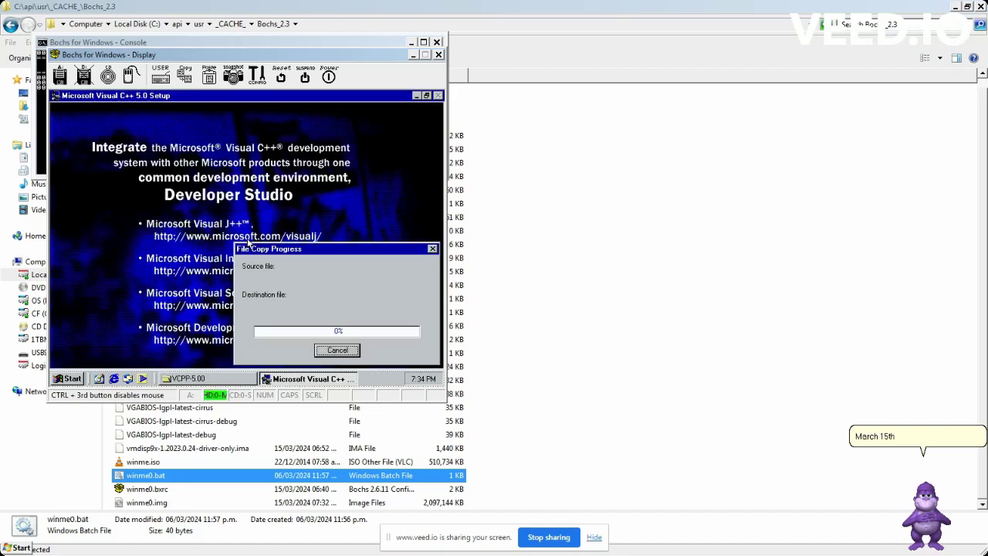
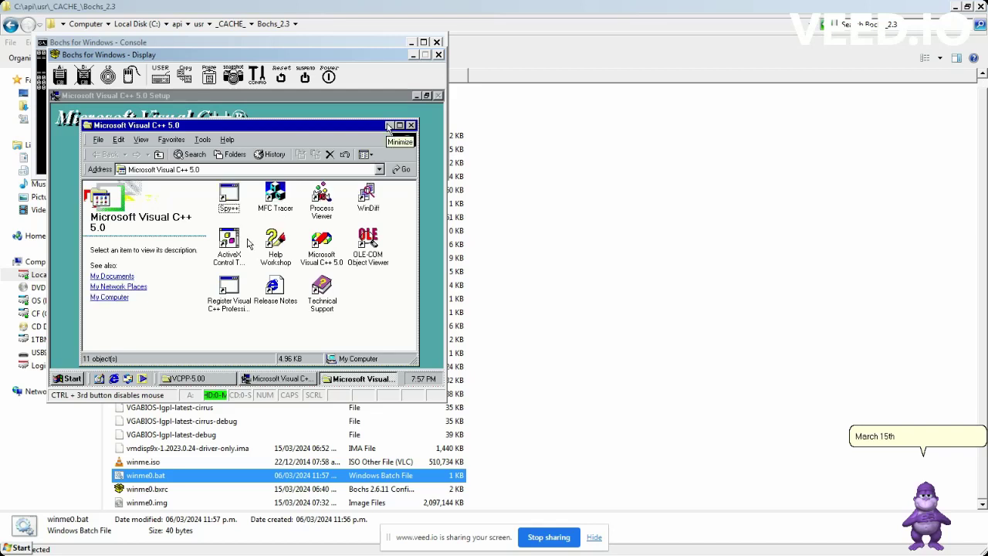
Minimize the Microsoft Visual C++ 5.0 program folder and finish setup without online registration.
click(390, 125)
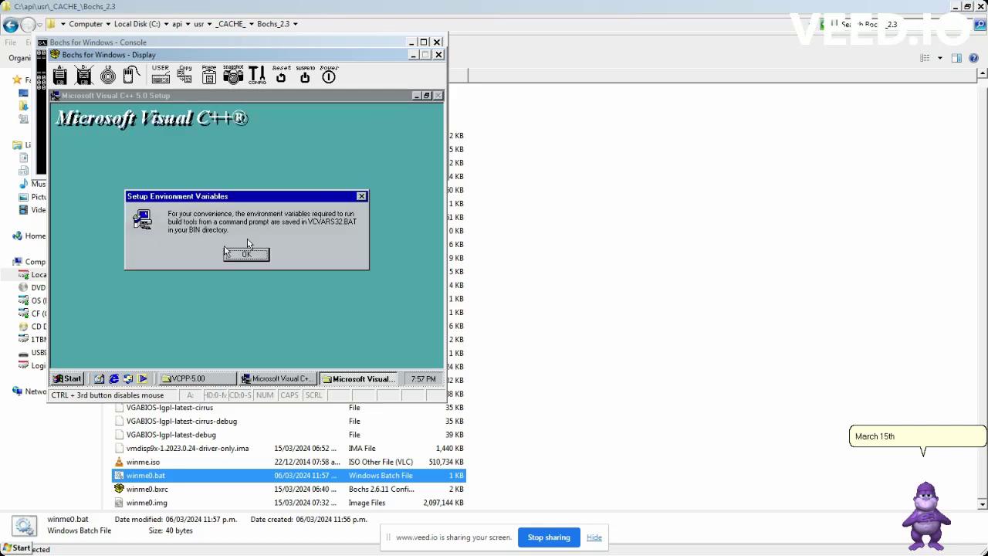
click(239, 254)
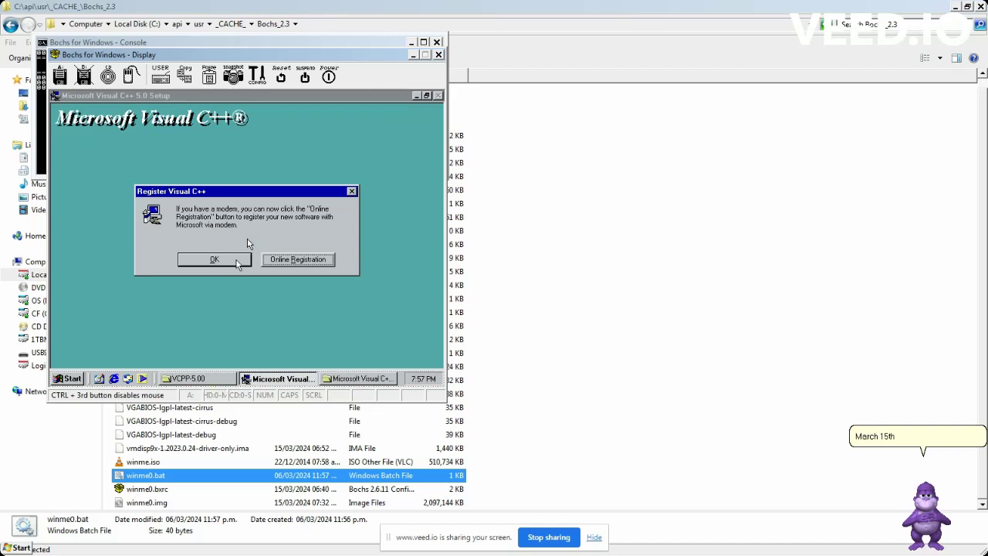
click(236, 263)
click(236, 260)
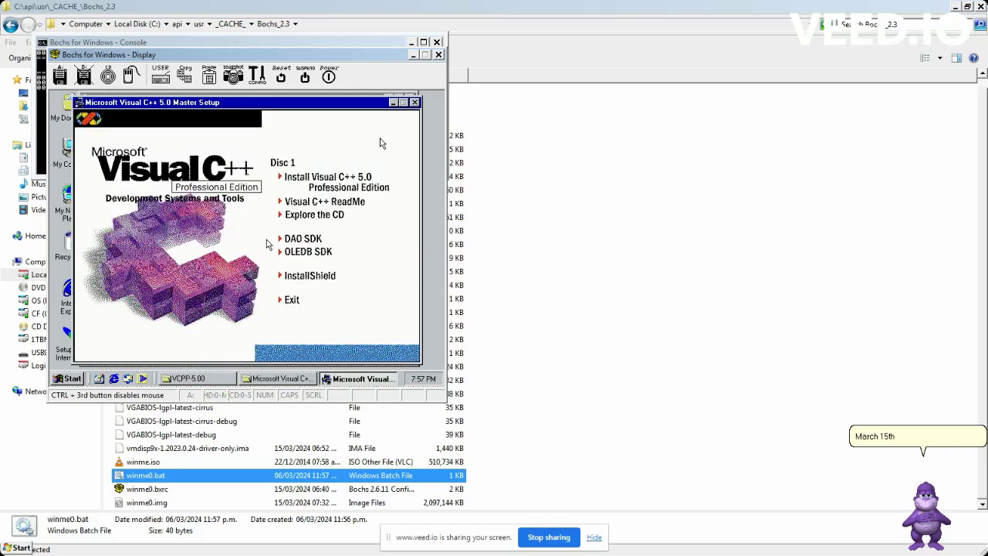
Close the Visual C++ 5.0 Master Setup and minimize the Microsoft Visual C++ 5.0 program folder.
click(416, 102)
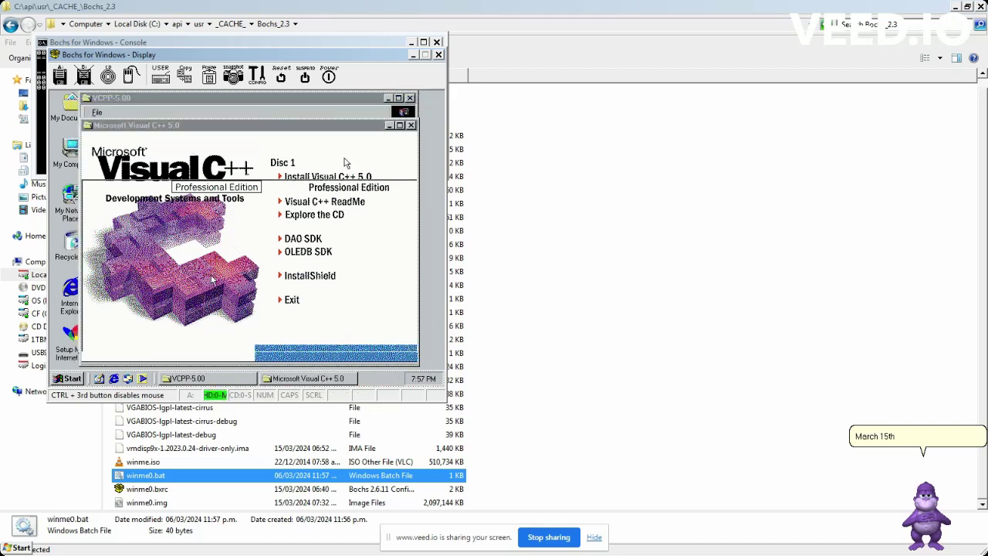
click(282, 214)
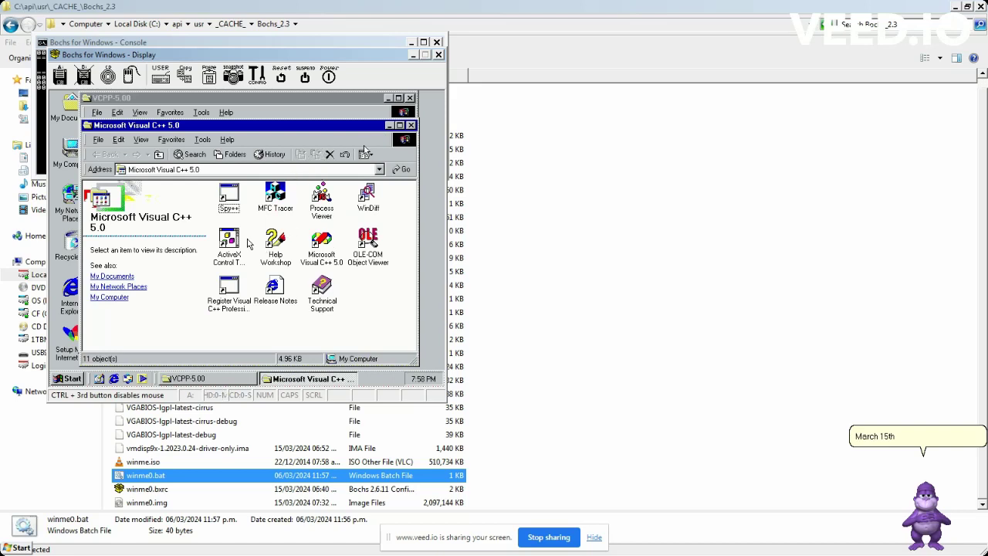
click(390, 126)
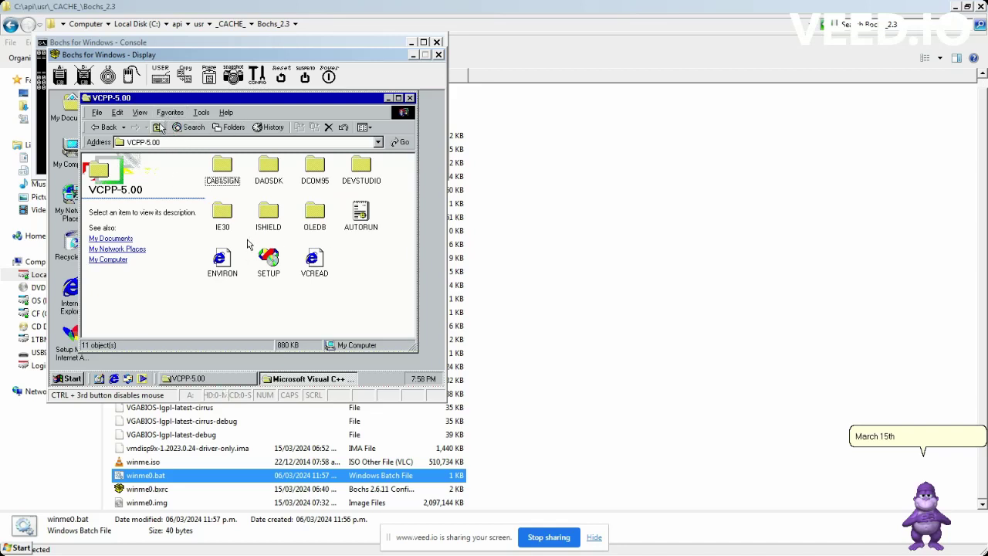
Go up to the INSTALL folder, open its 98DDK folder and launch the SETUP program.
click(158, 126)
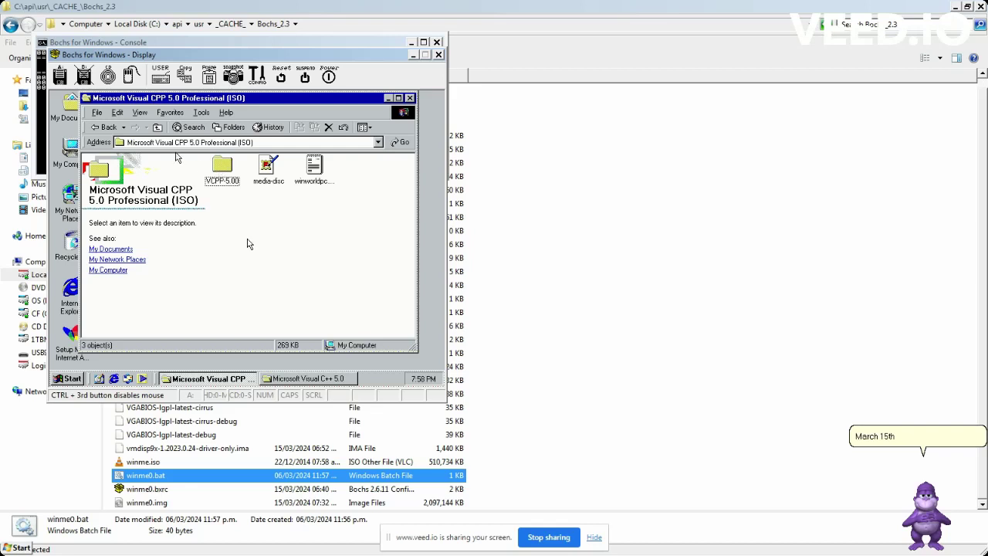
click(161, 129)
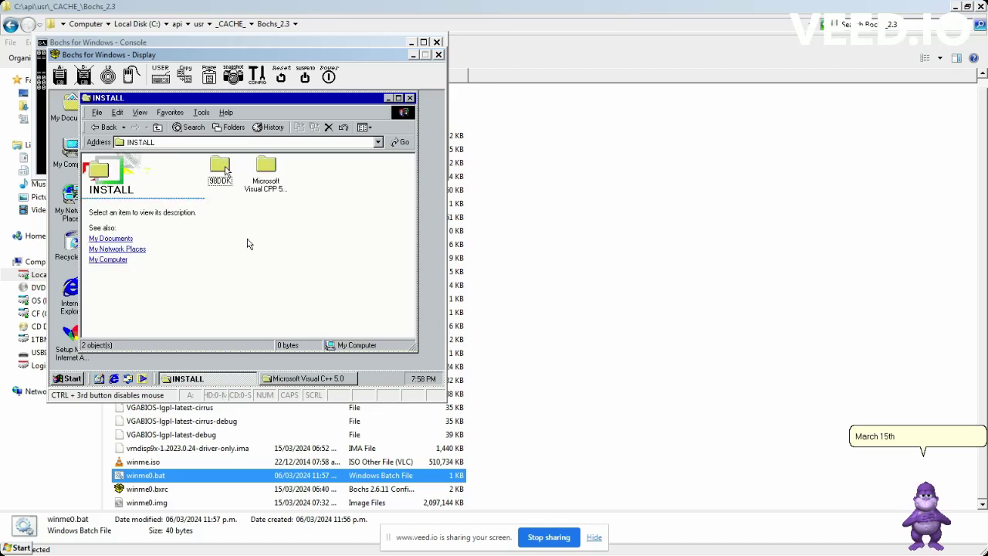
double_click(229, 165)
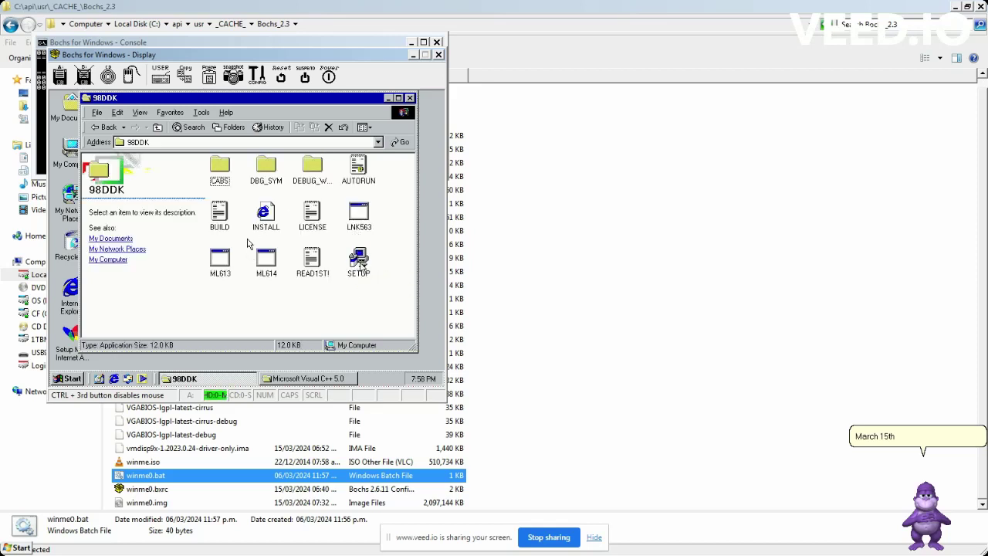
click(360, 262)
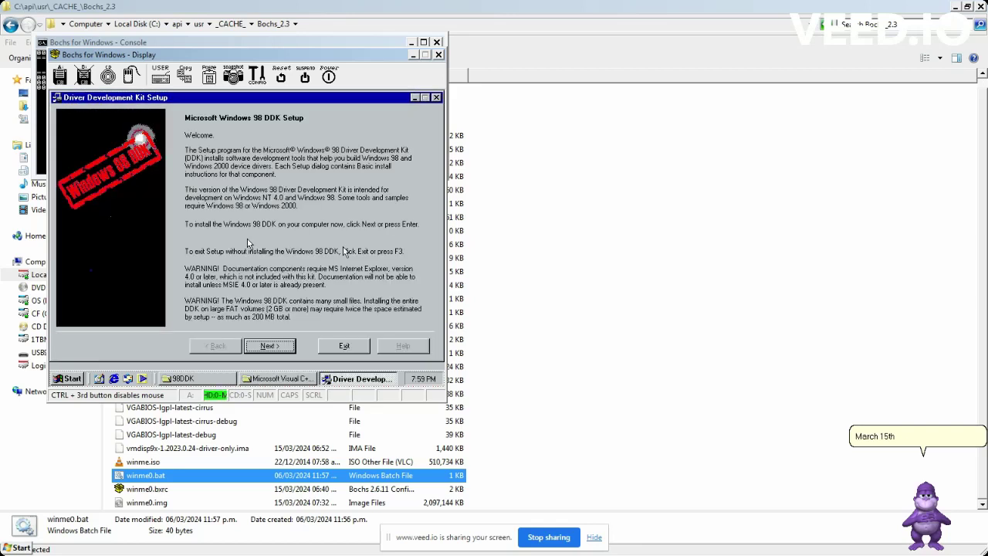
Accept the Windows 98 DDK license agreement and keep c:\98DDK as the destination directory.
click(271, 345)
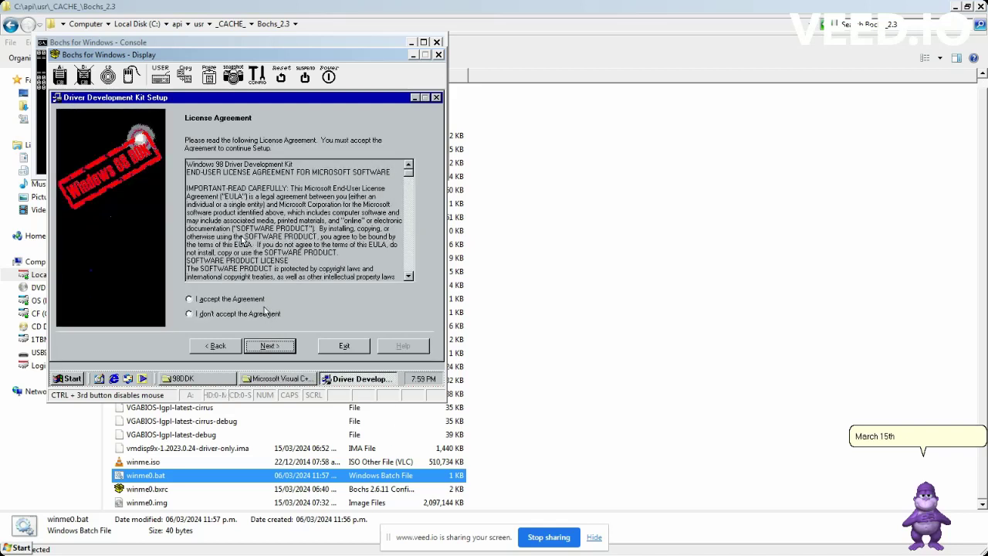
click(264, 302)
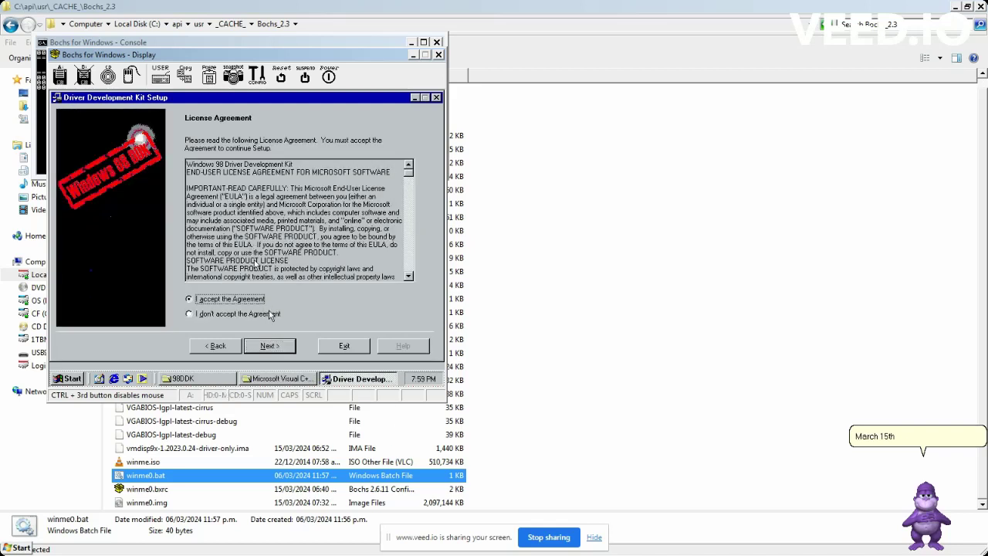
click(270, 346)
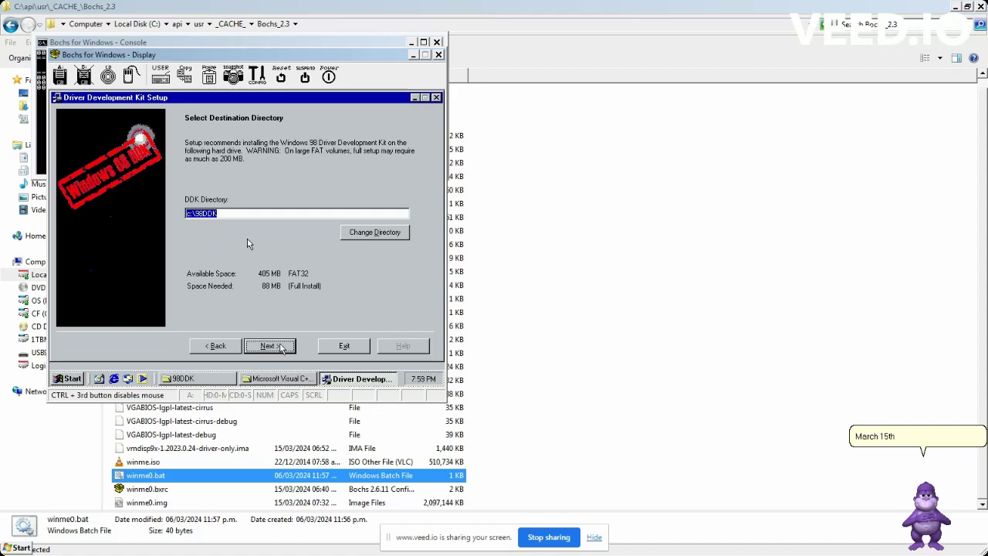
click(279, 345)
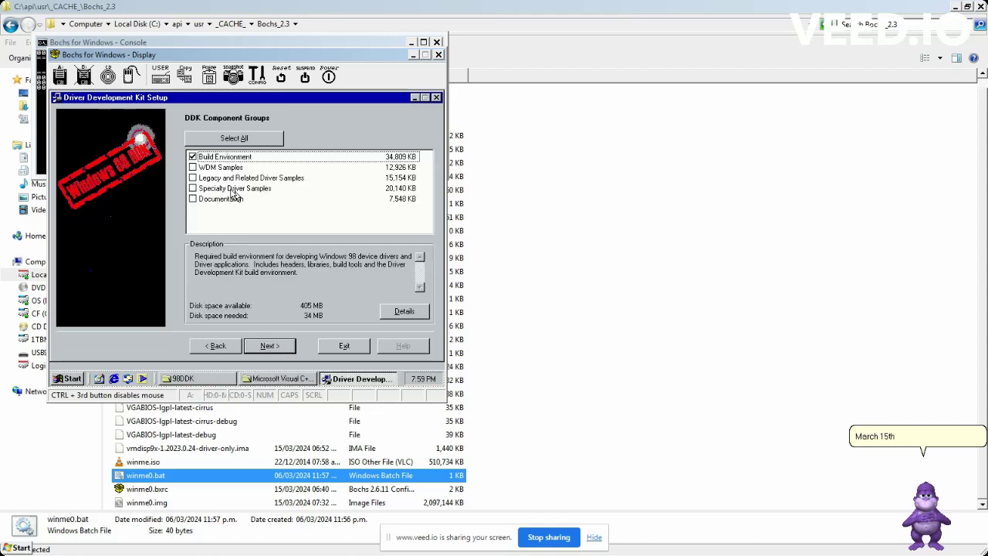
Select all DDK component groups, install them and exit the setup.
click(247, 142)
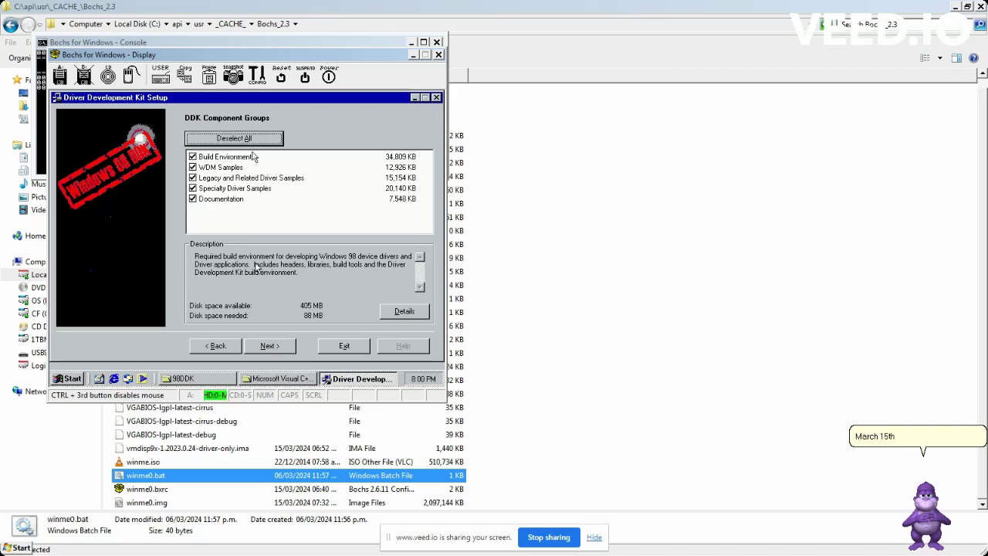
click(270, 345)
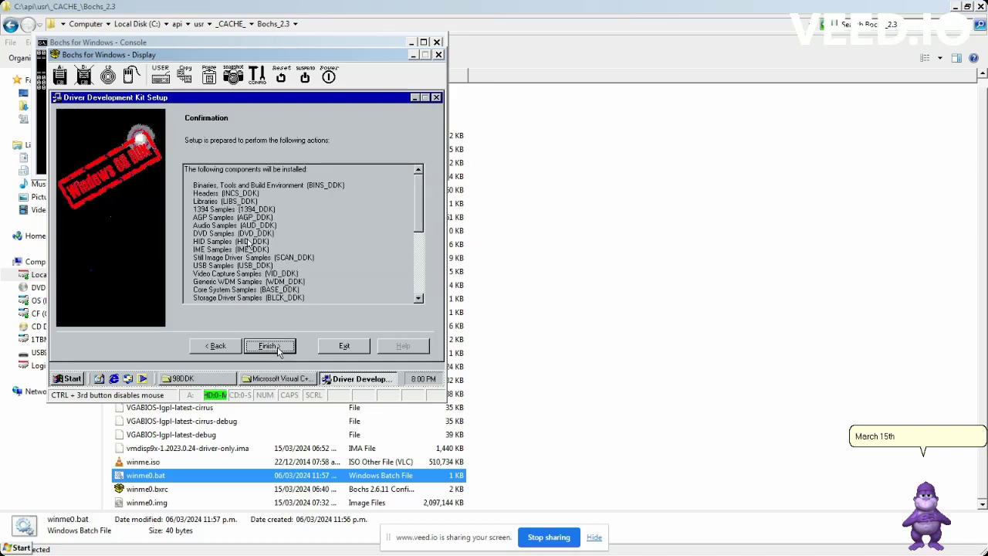
click(275, 349)
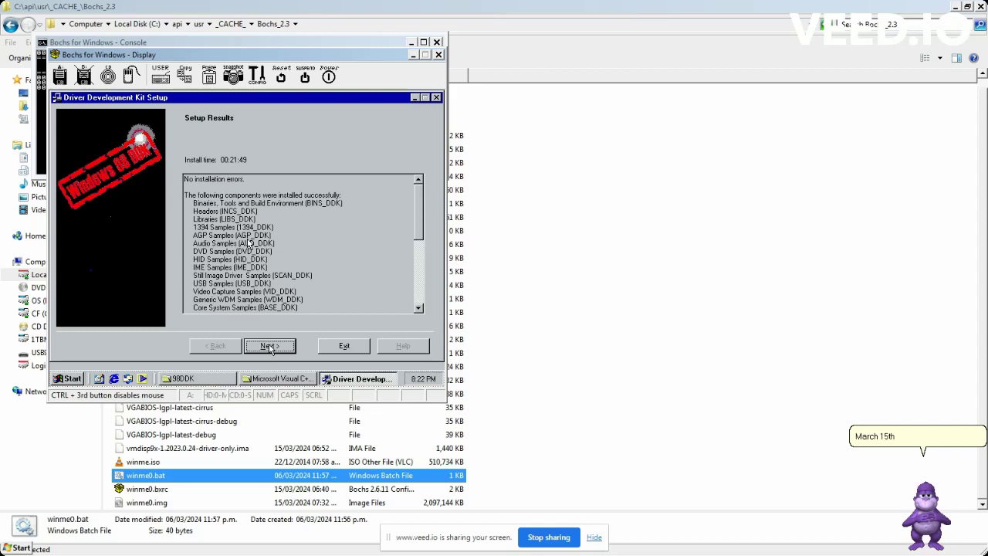
click(268, 346)
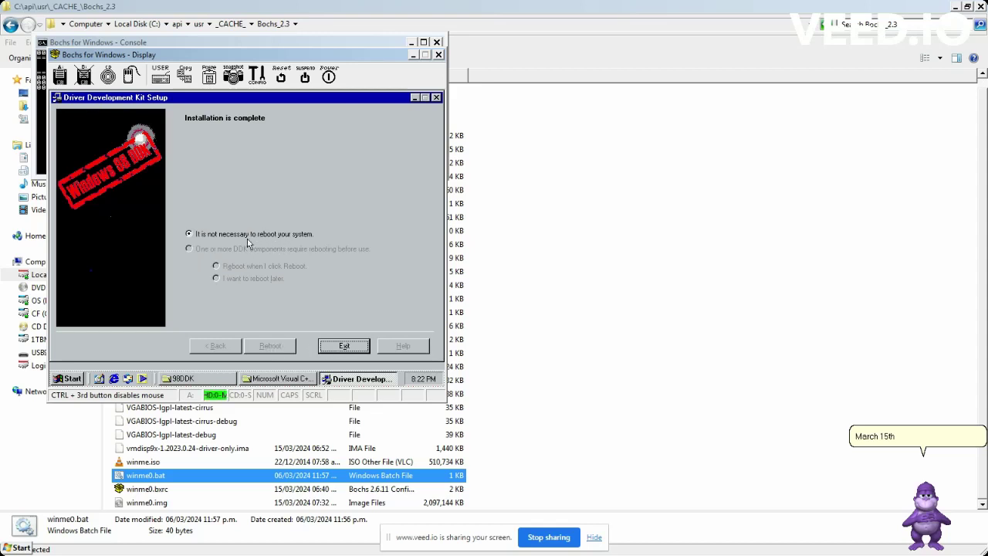
click(340, 346)
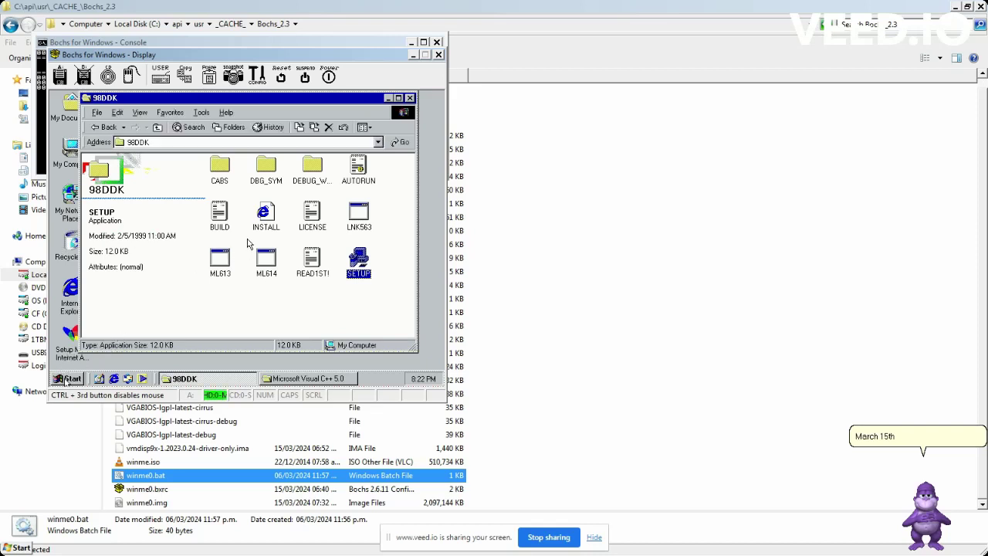
Launch the Free Build Environment of the Windows 98 DDK from the installed development kits.
click(68, 378)
click(68, 378)
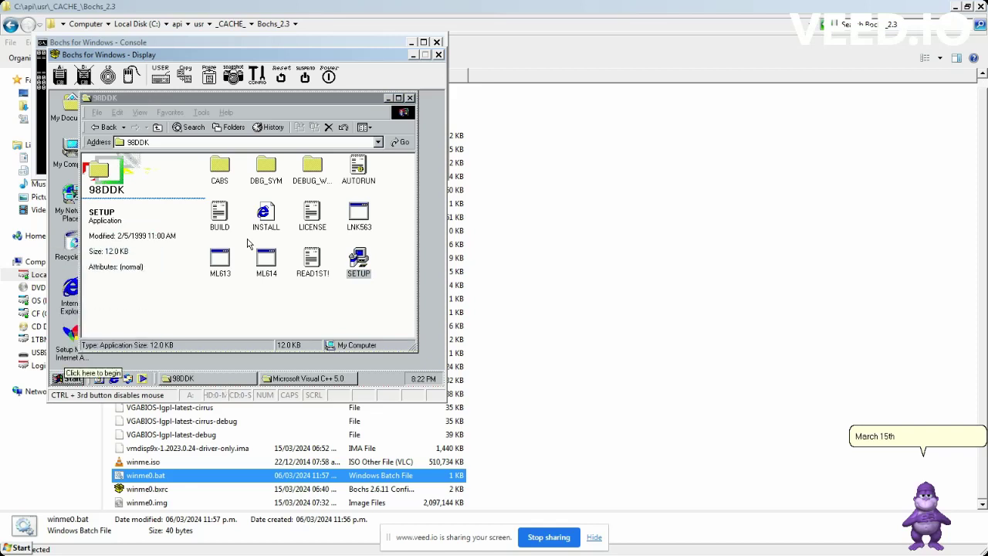
click(68, 378)
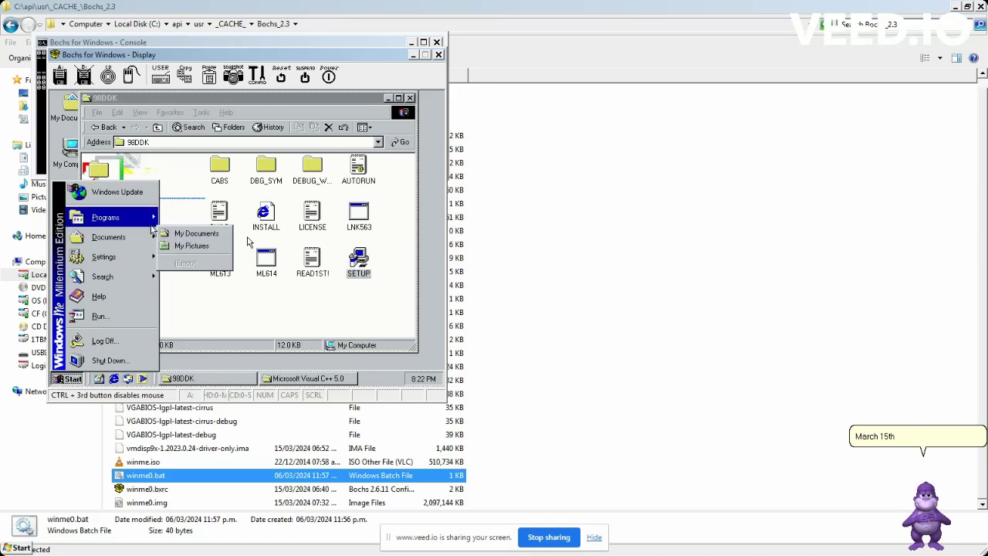
mouse_move(152, 225)
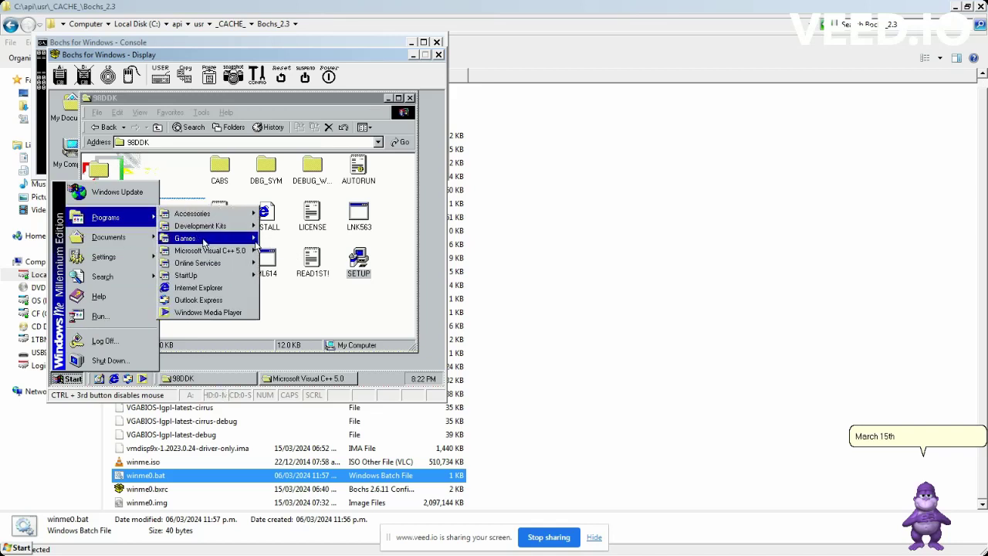
mouse_move(219, 242)
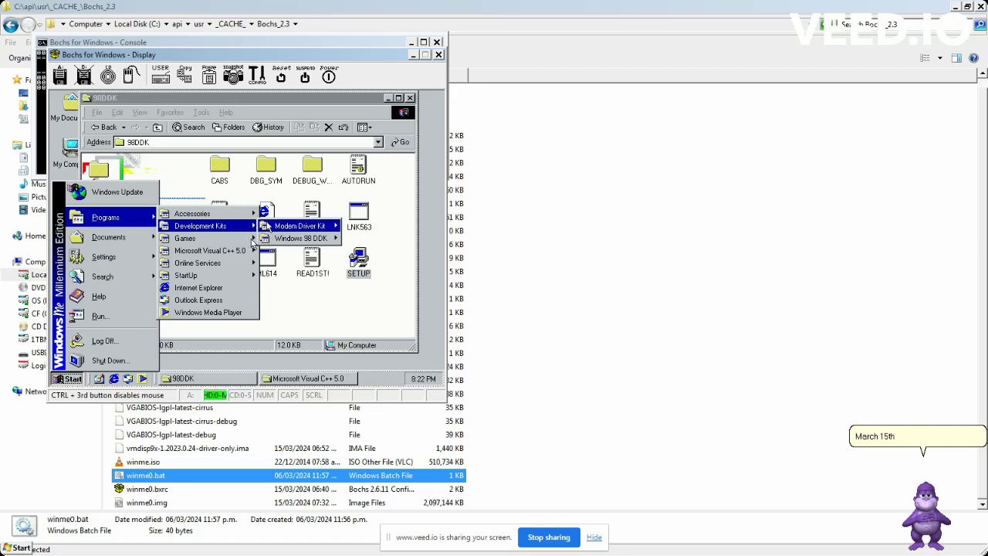
mouse_move(305, 227)
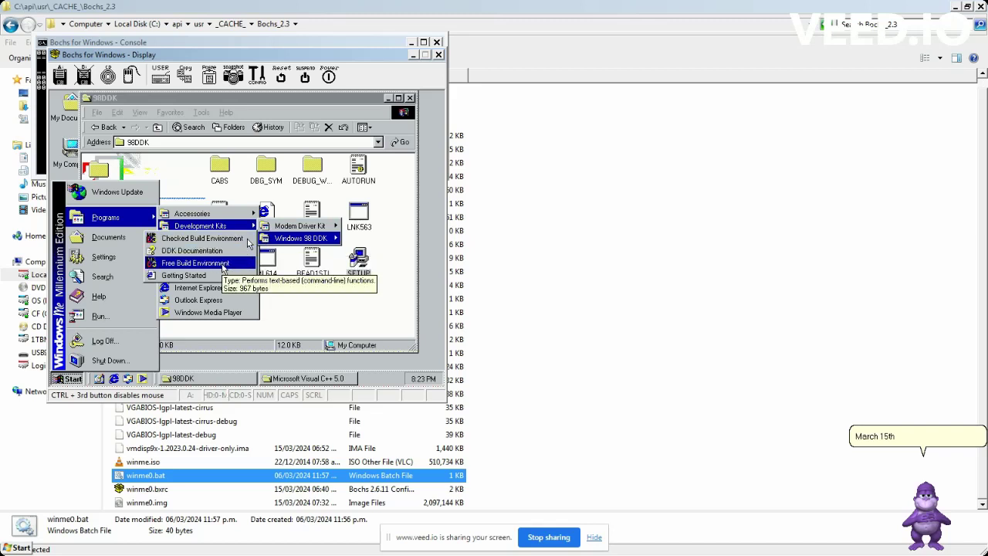
click(194, 263)
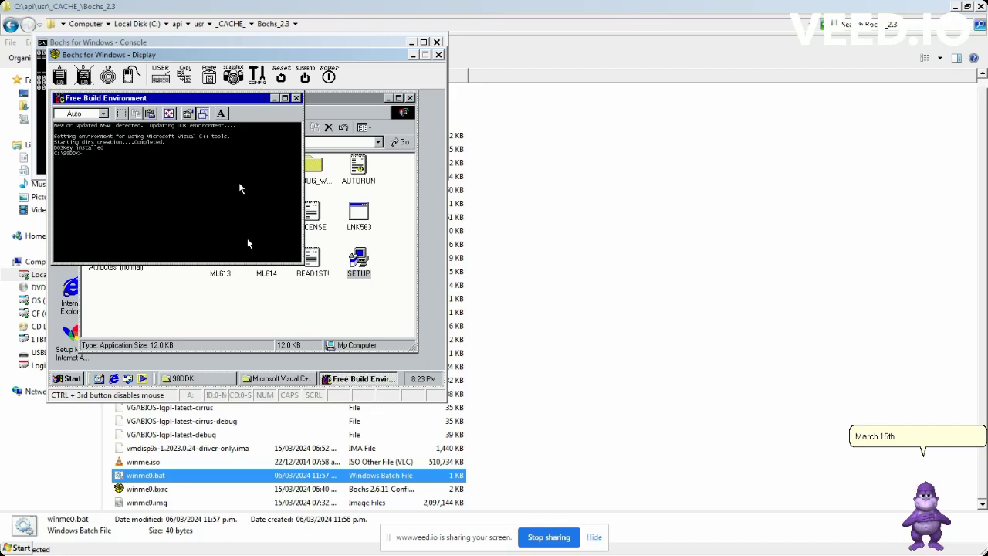
Change to the src directory of the DDK and start compiling the samples with the build command.
text(cd src)
key(Return)
text(build)
key(Return)
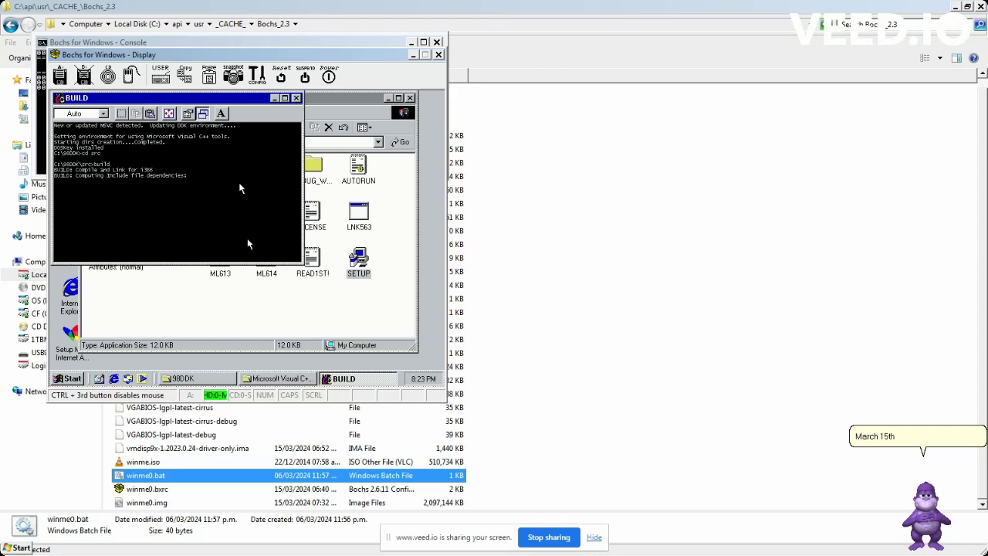